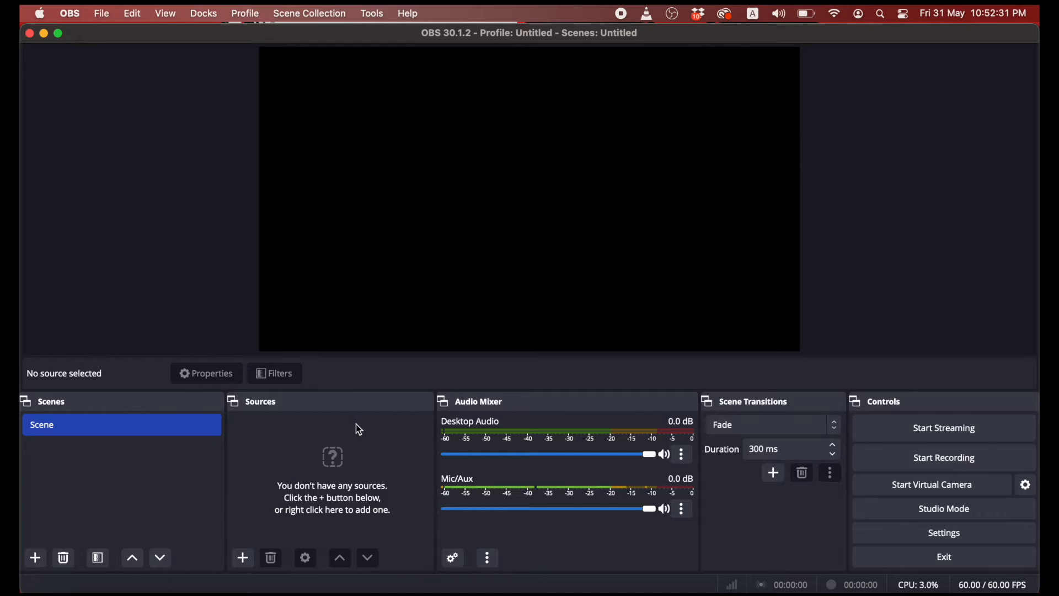
Step: Start the Auto-Configuration Wizard and choose to optimise just for recording, without streaming
click(375, 16)
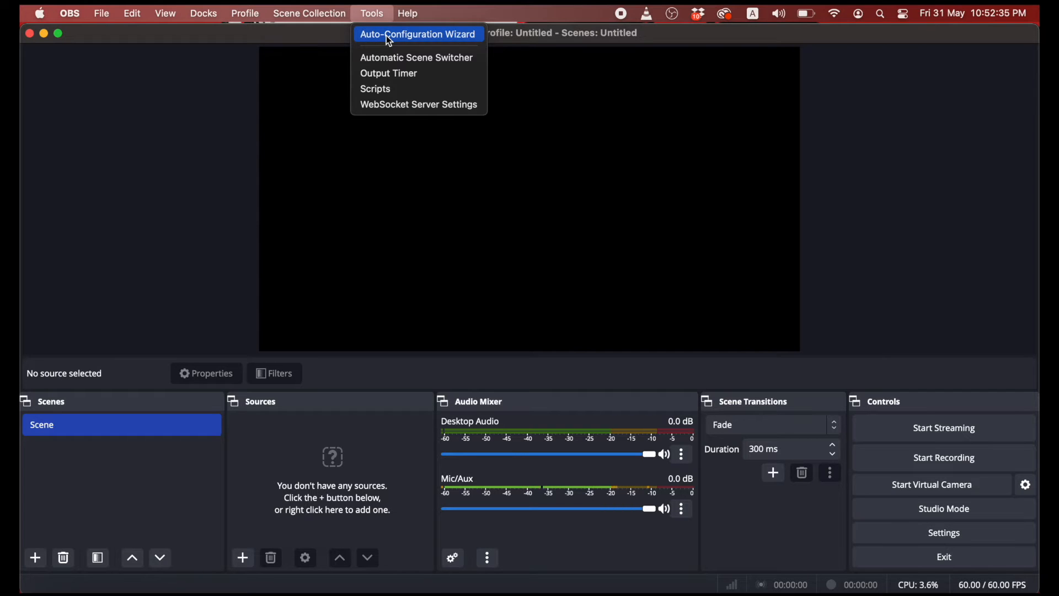
click(386, 36)
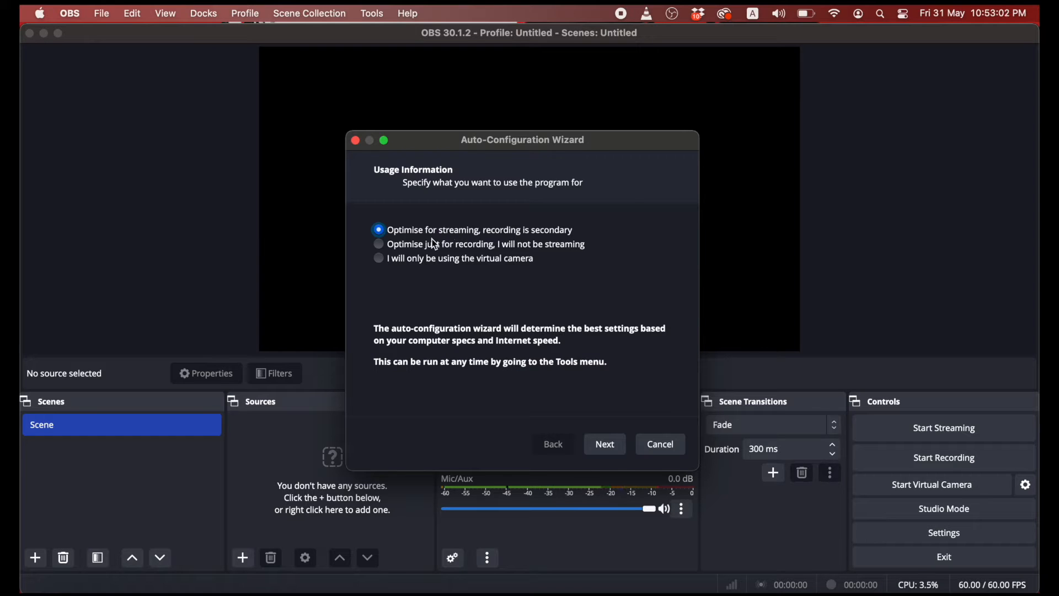
click(399, 246)
click(606, 446)
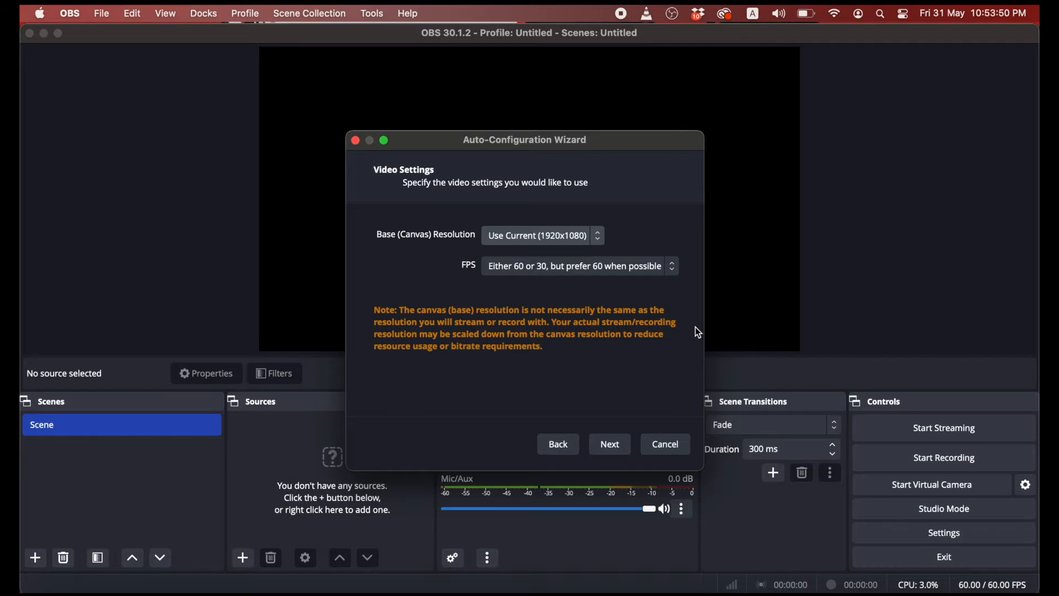
Step: Keep the wizard's FPS at "Either 60 or 30, but prefer 60 when possible", run the test and apply the recommended settings
click(671, 268)
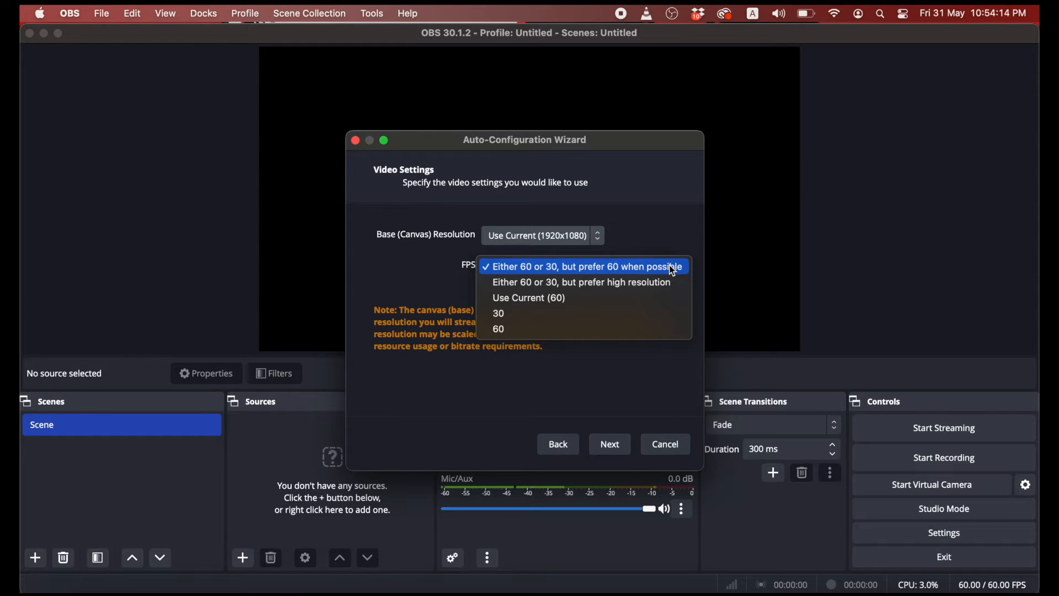
click(674, 270)
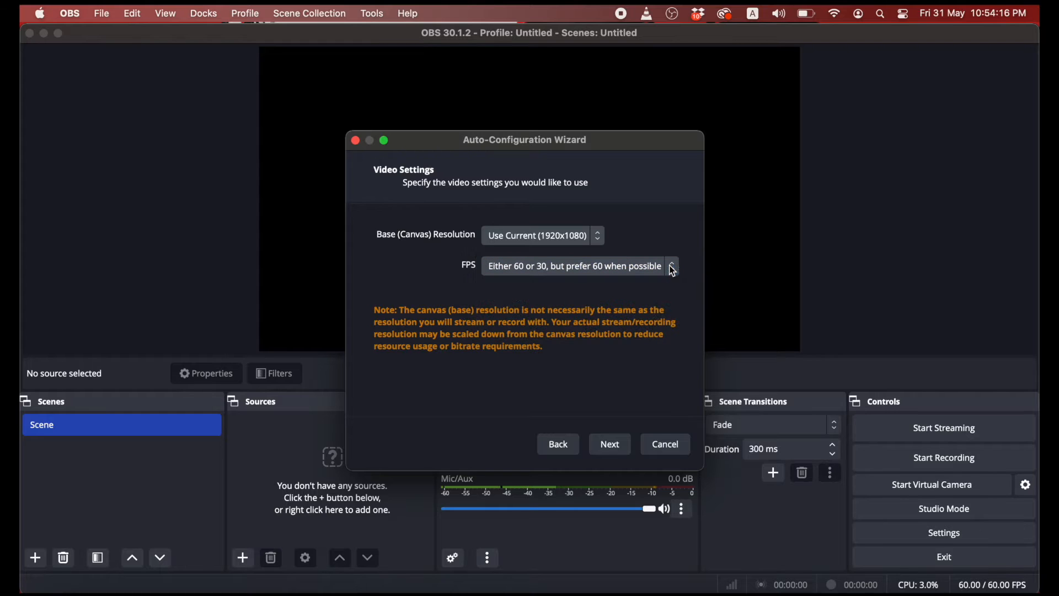
click(615, 451)
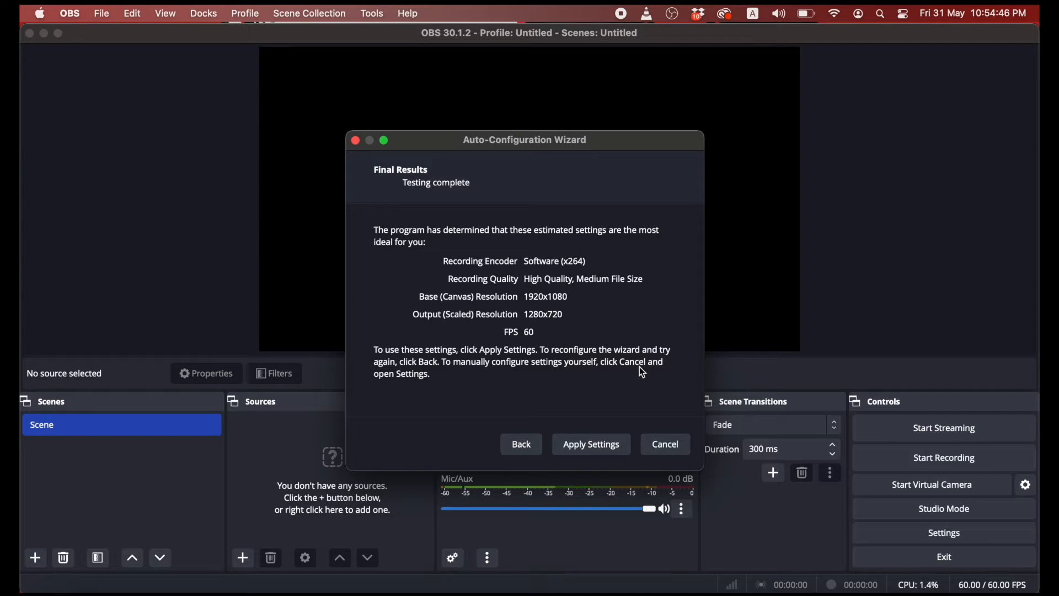
click(613, 445)
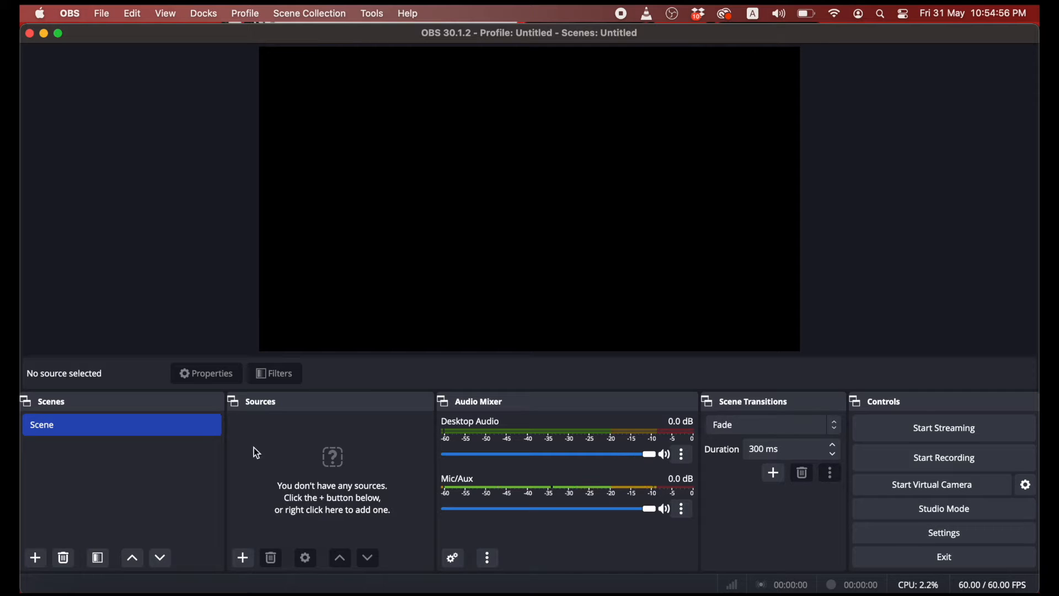
Step: Rename the existing scene as "Video Recording"
right_click(122, 438)
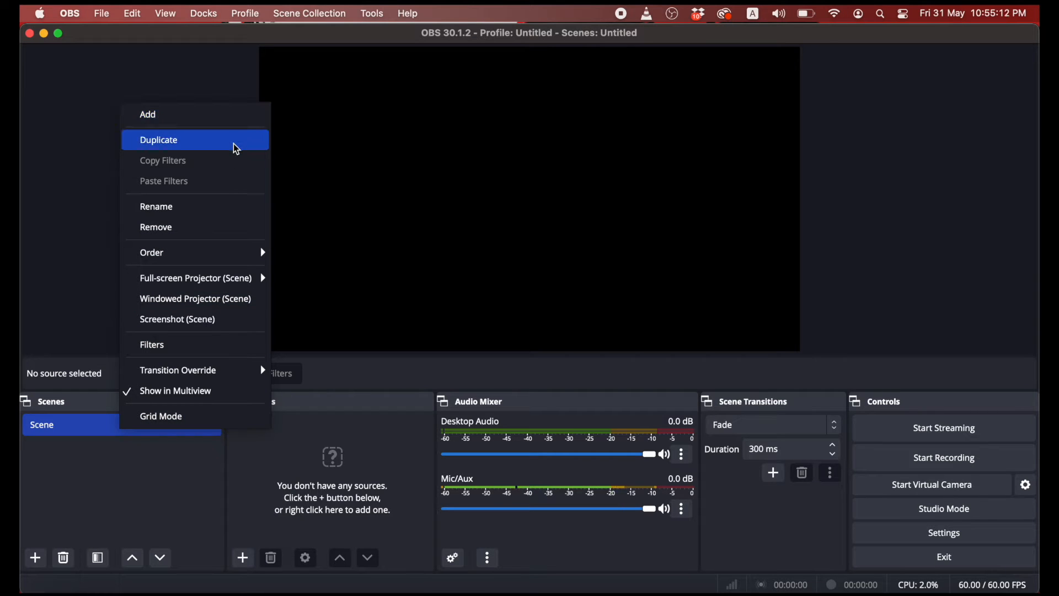
click(221, 214)
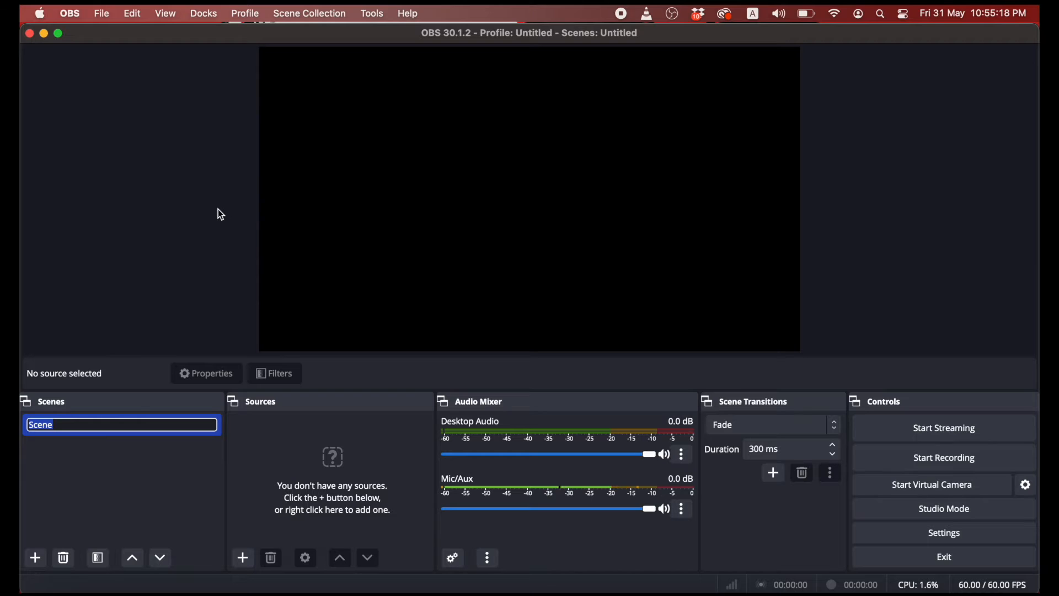
text(Video Recording)
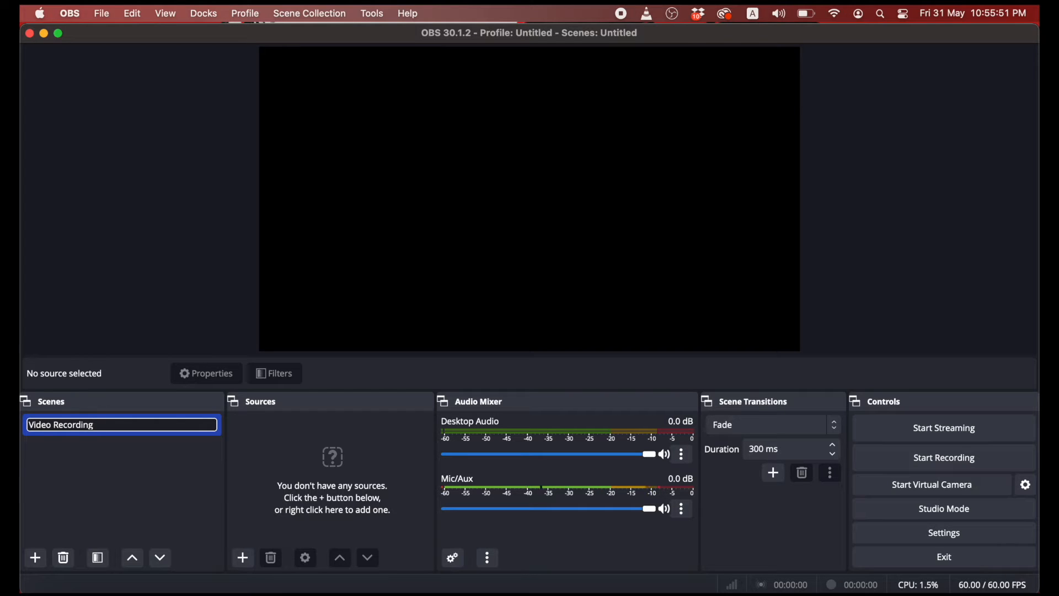
key(Return)
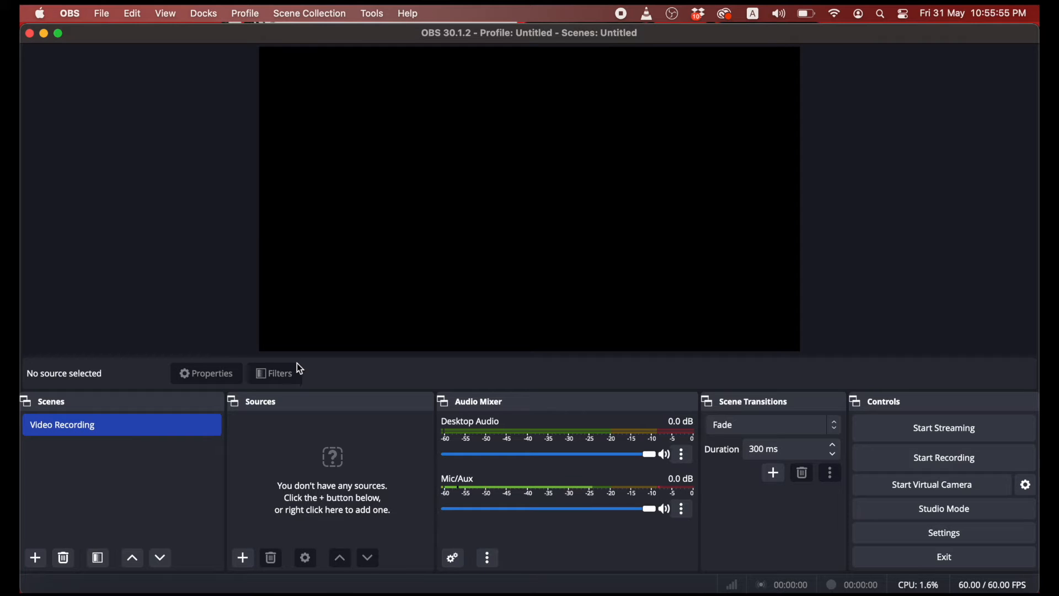
Step: Add a new Video Capture Device source named "Laptop Camera" to the Video Recording scene
click(243, 561)
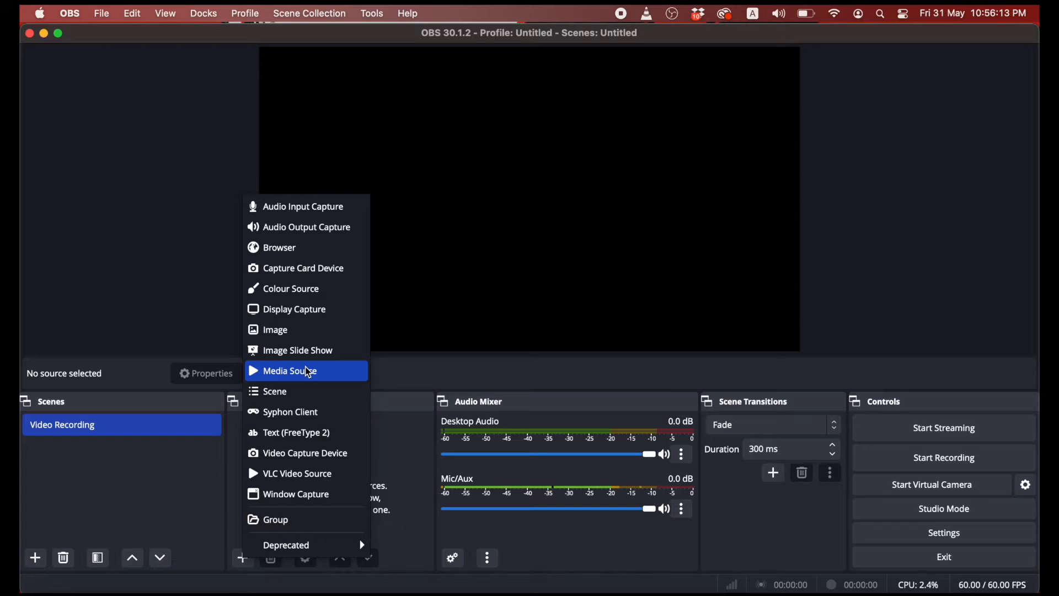
click(339, 459)
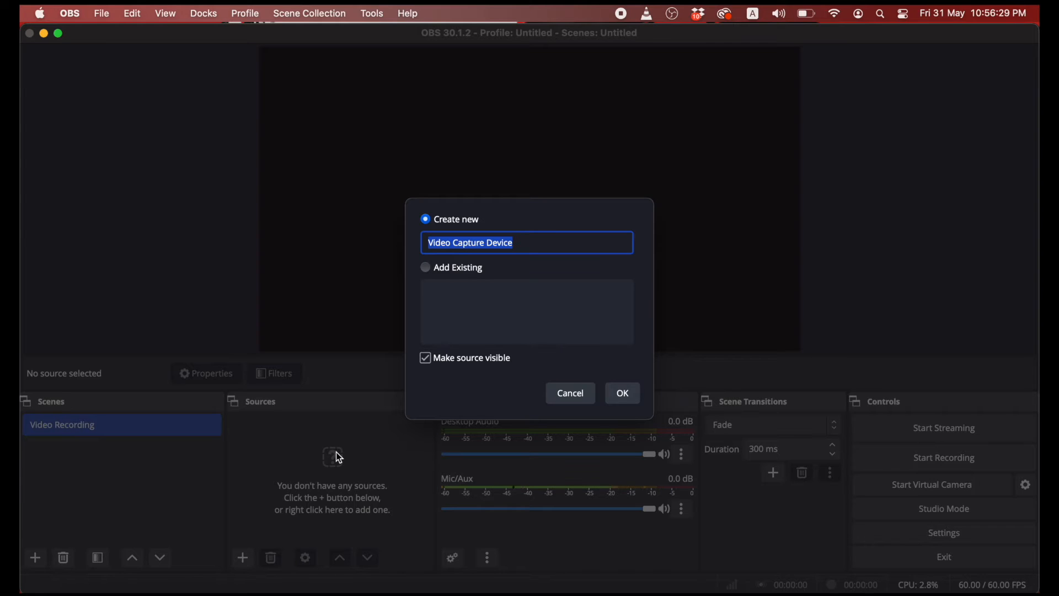
text(L)
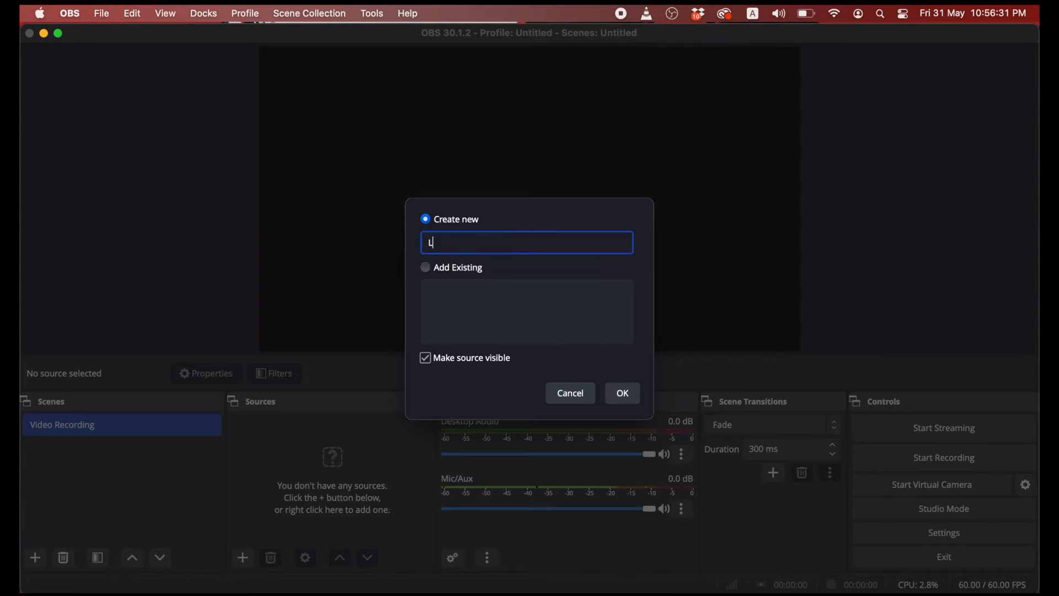
text(aptop Camera)
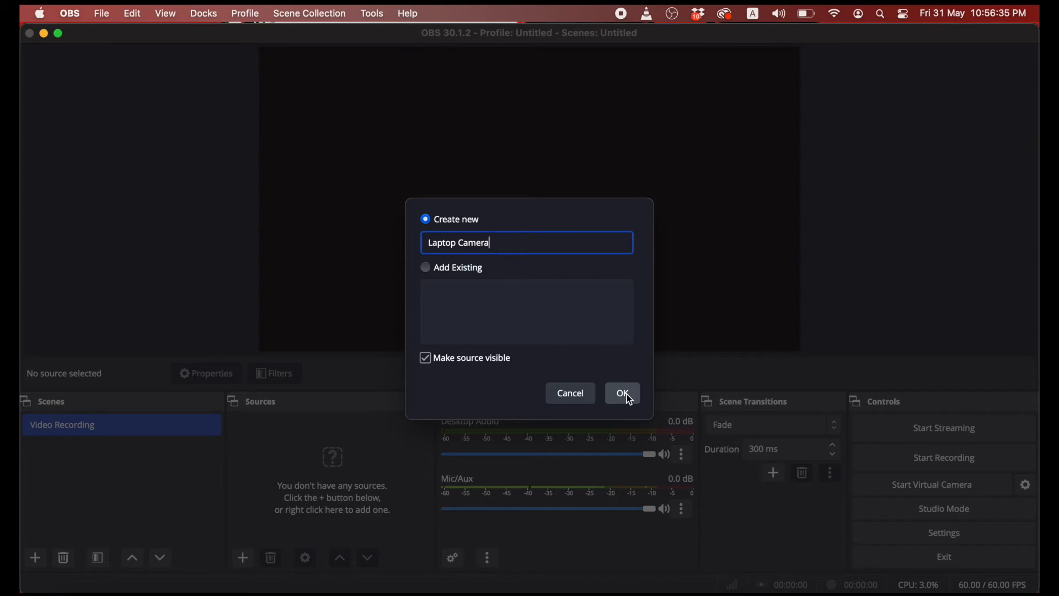
click(626, 394)
click(747, 316)
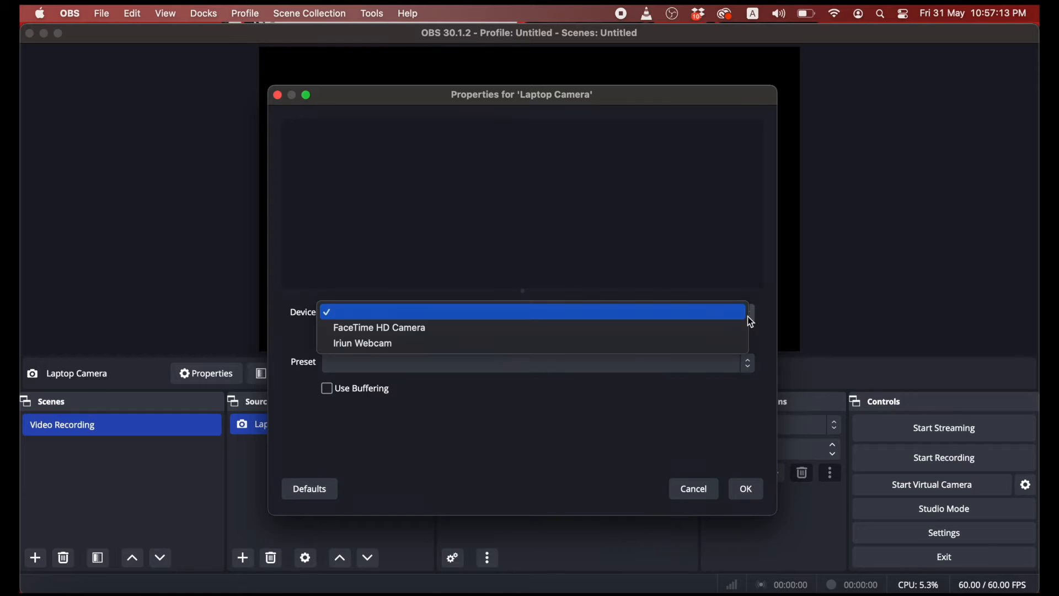
click(722, 329)
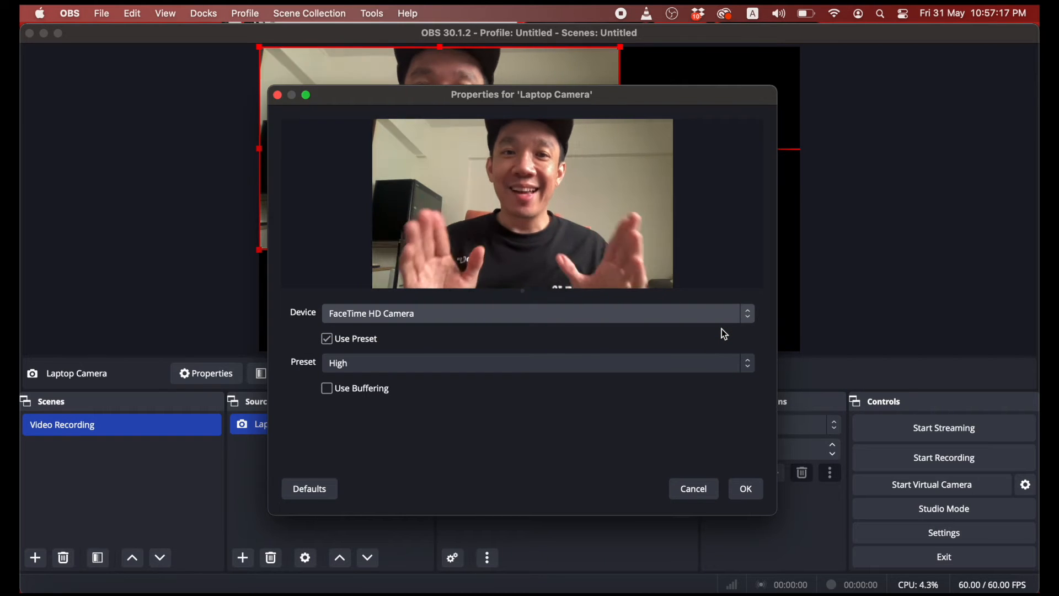
click(747, 489)
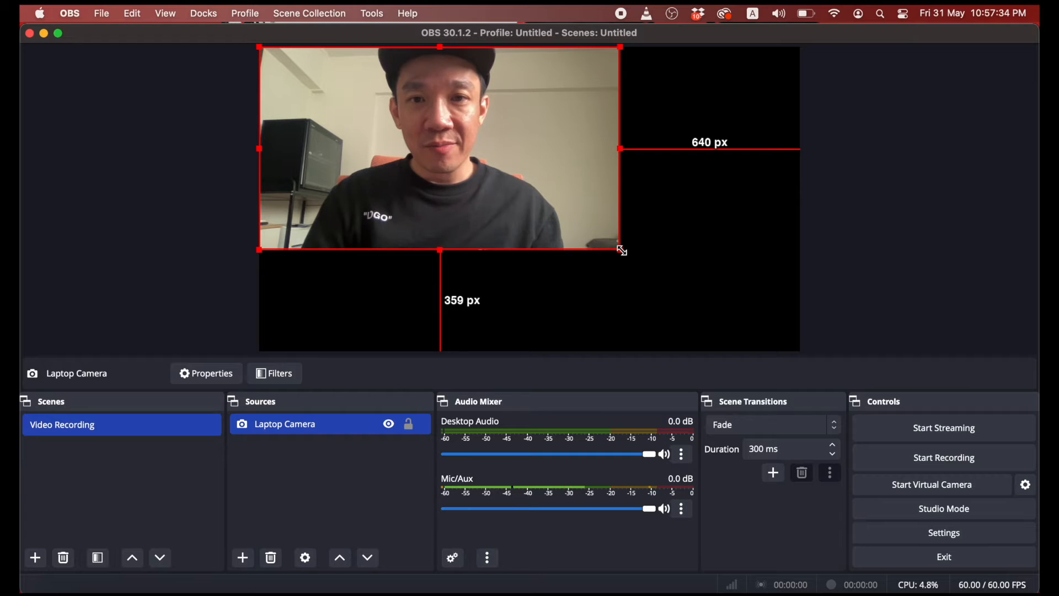
drag(622, 251, 772, 348)
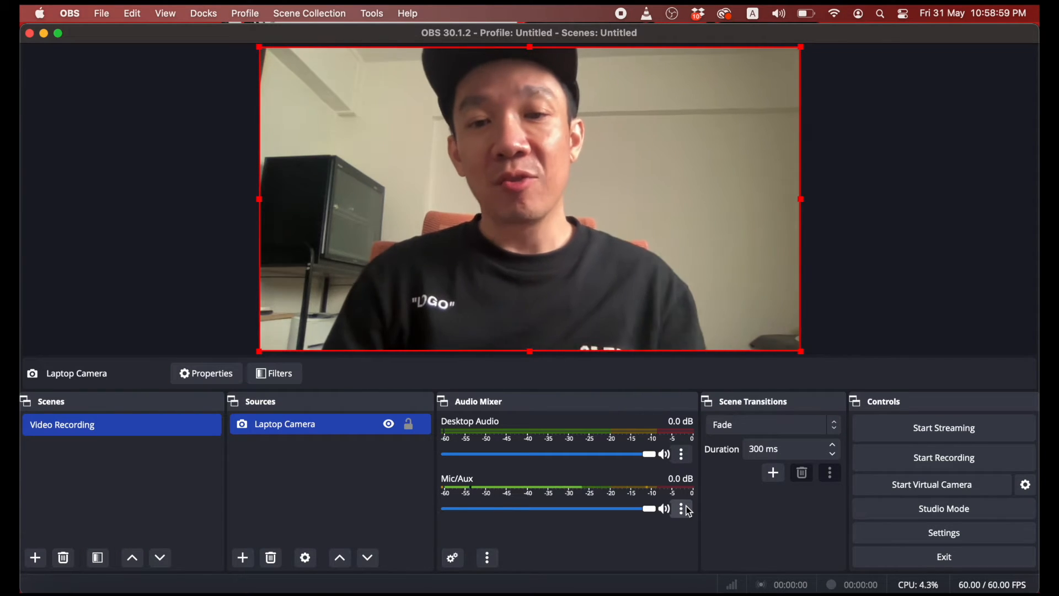
Step: Set the Mic/Aux input device to Default in its properties and accept the dialog
click(689, 511)
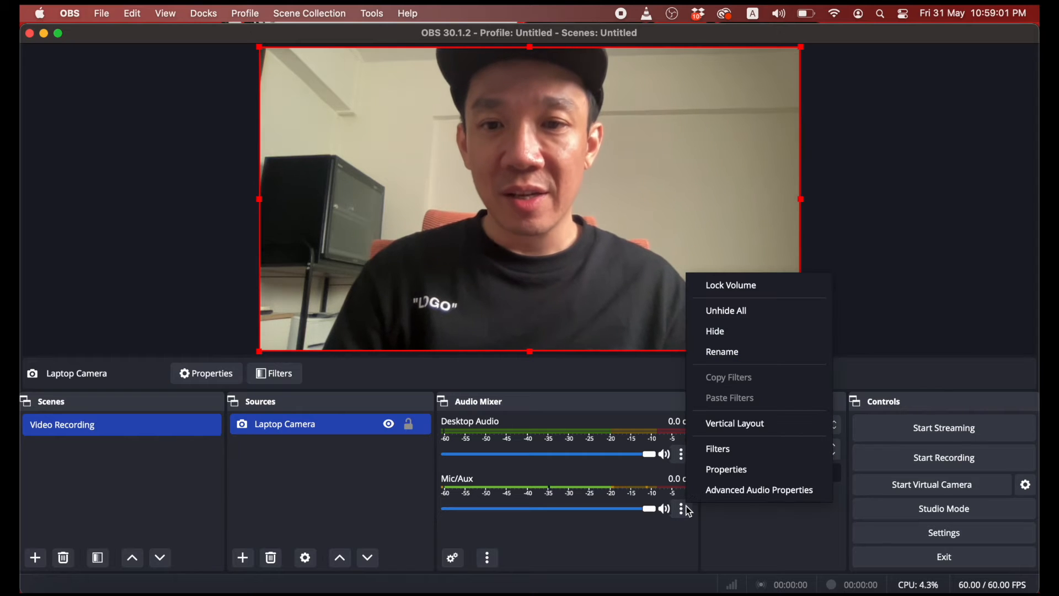
click(744, 469)
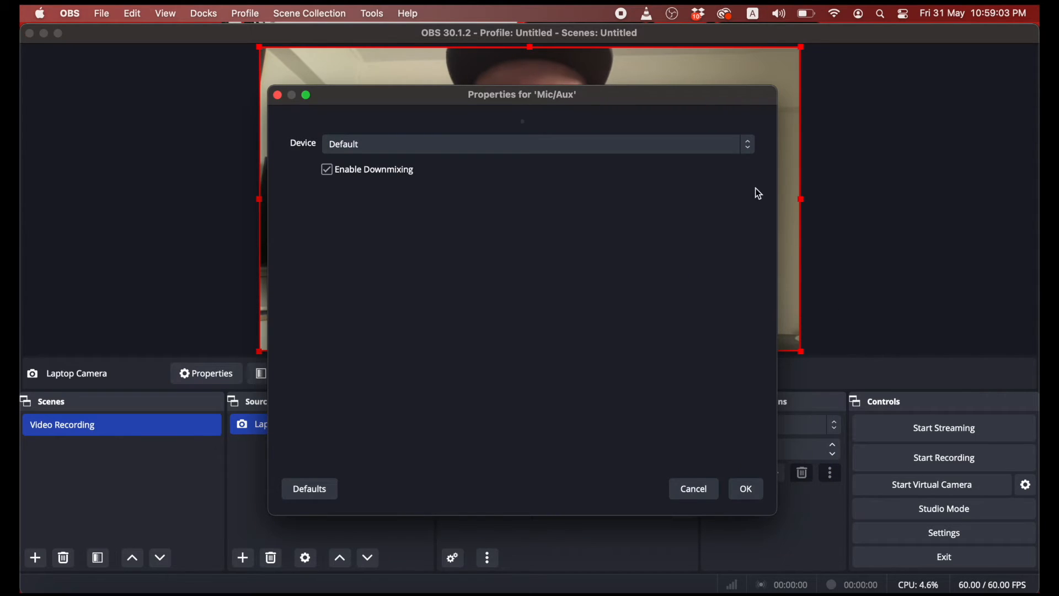
click(747, 147)
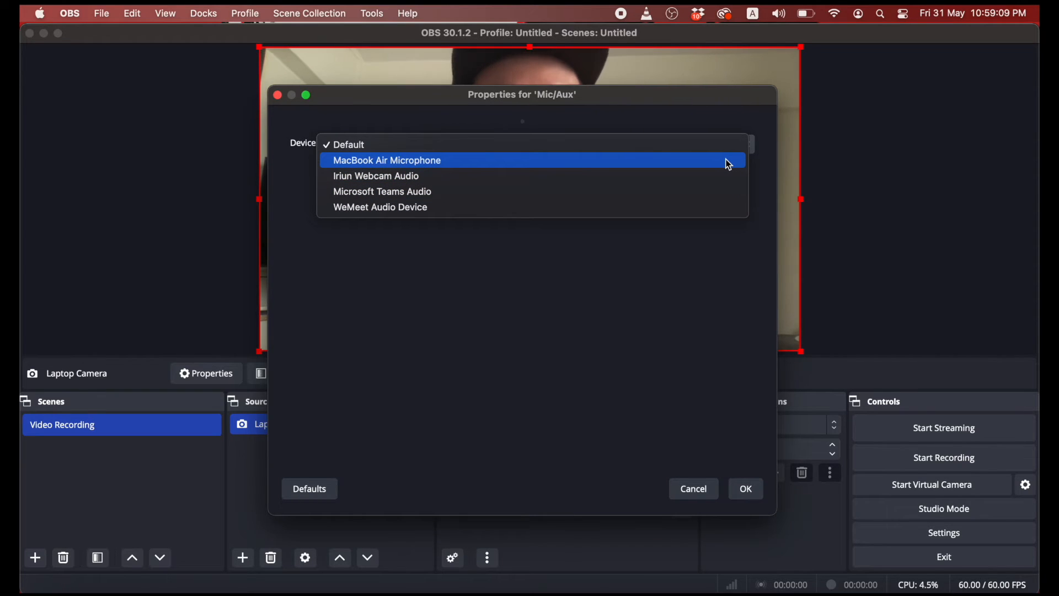
click(726, 147)
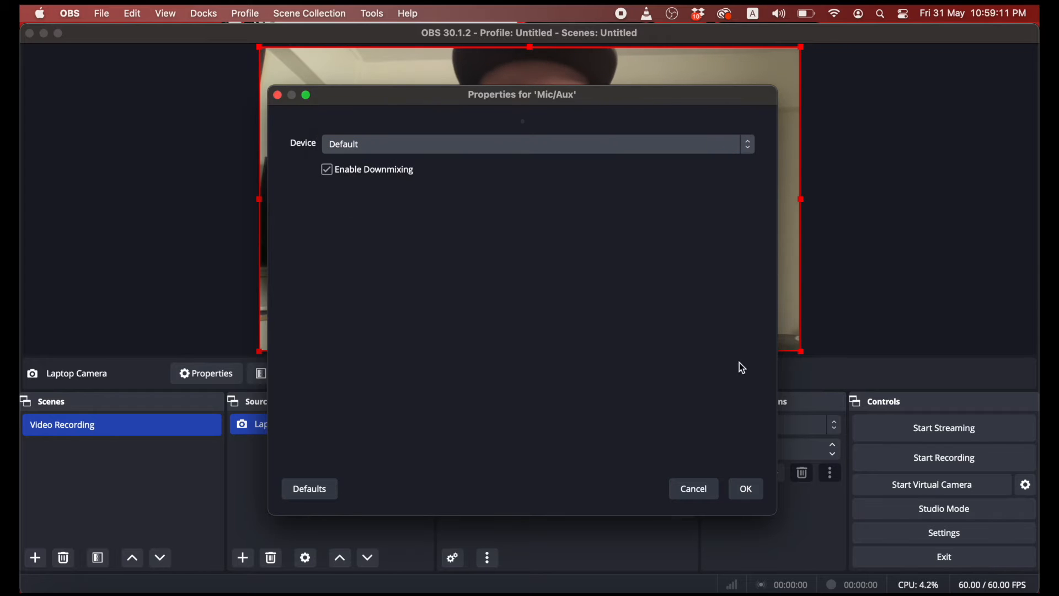
click(746, 483)
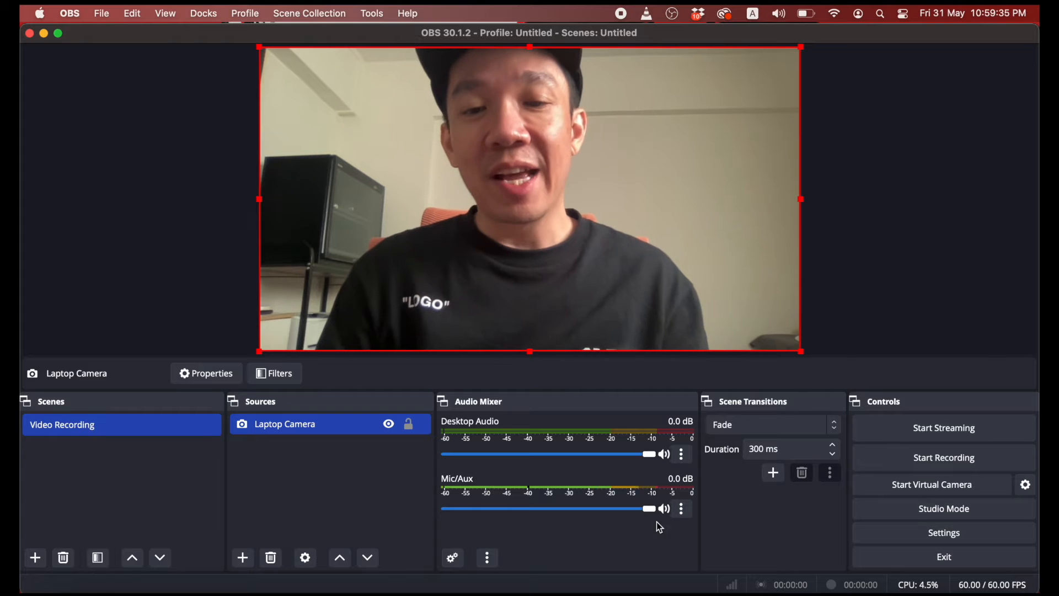
Step: Lower the Mic/Aux volume to -4.7 dB and lock it
drag(650, 509, 608, 506)
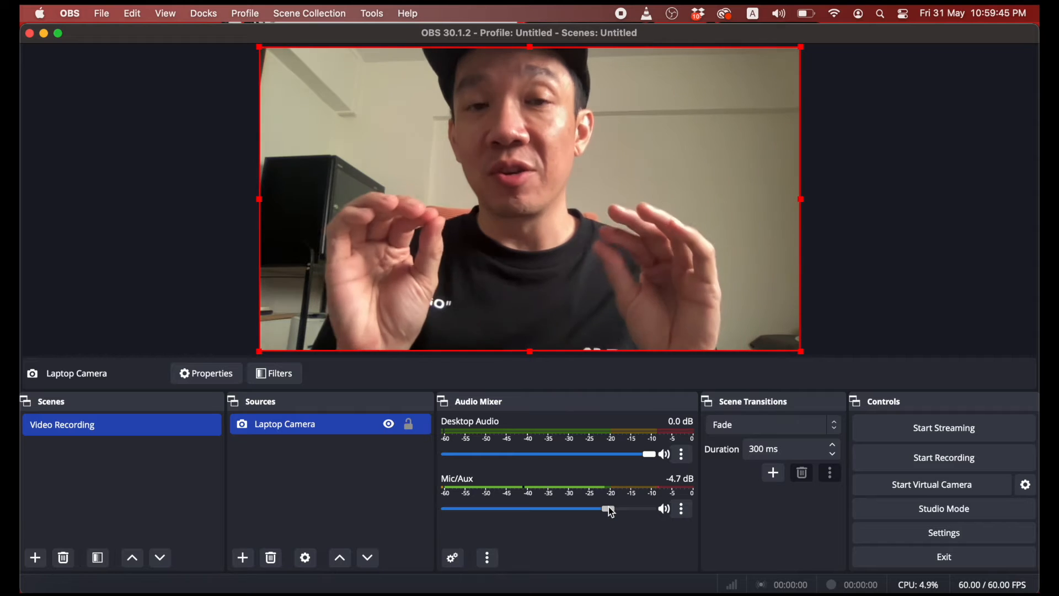
click(682, 510)
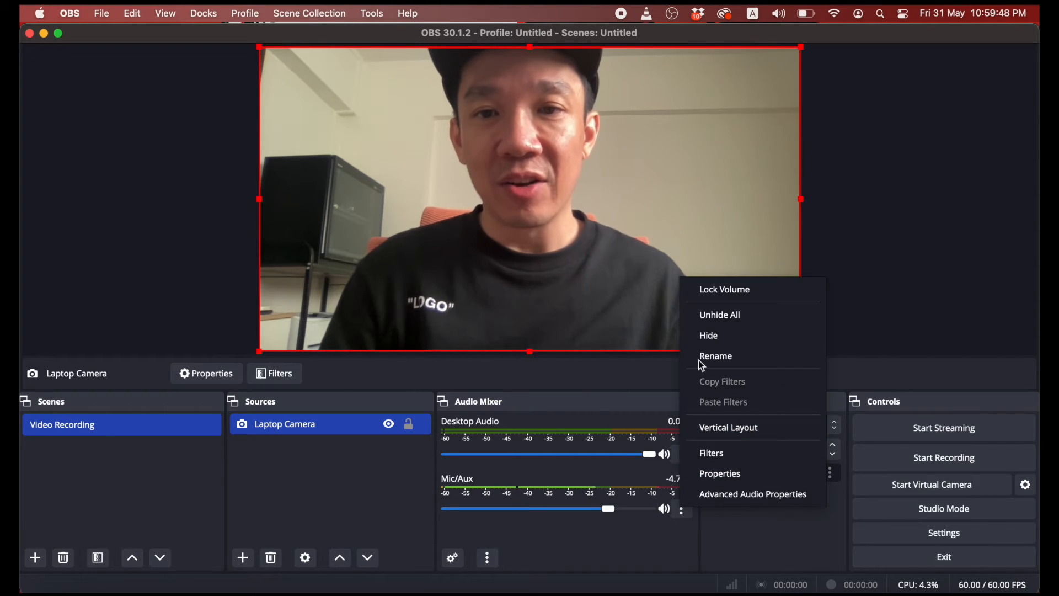
click(731, 291)
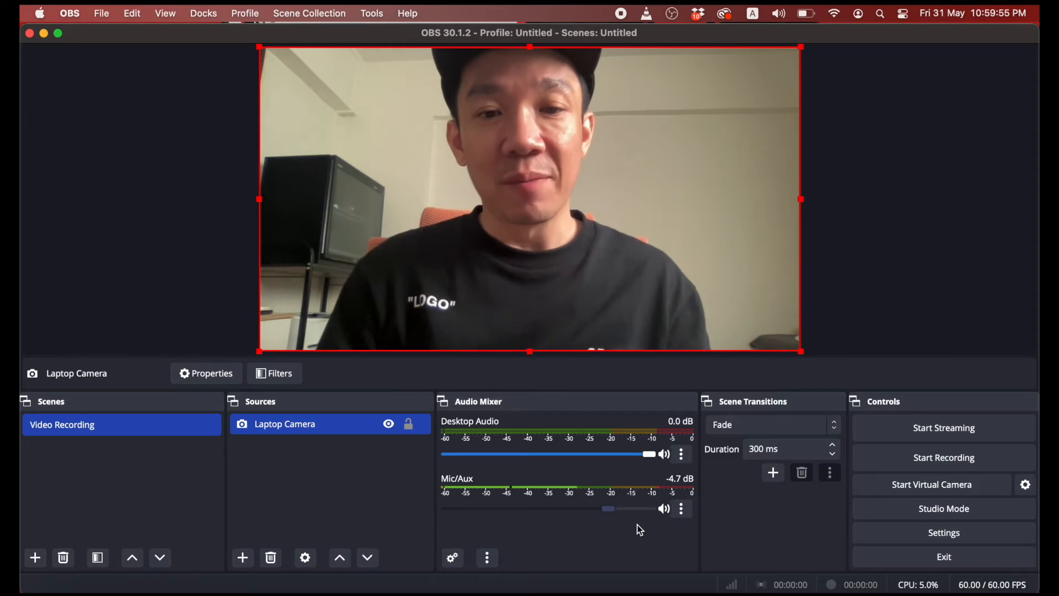
Step: Unlock the Mic/Aux volume and raise it to 0.0 dB
click(683, 508)
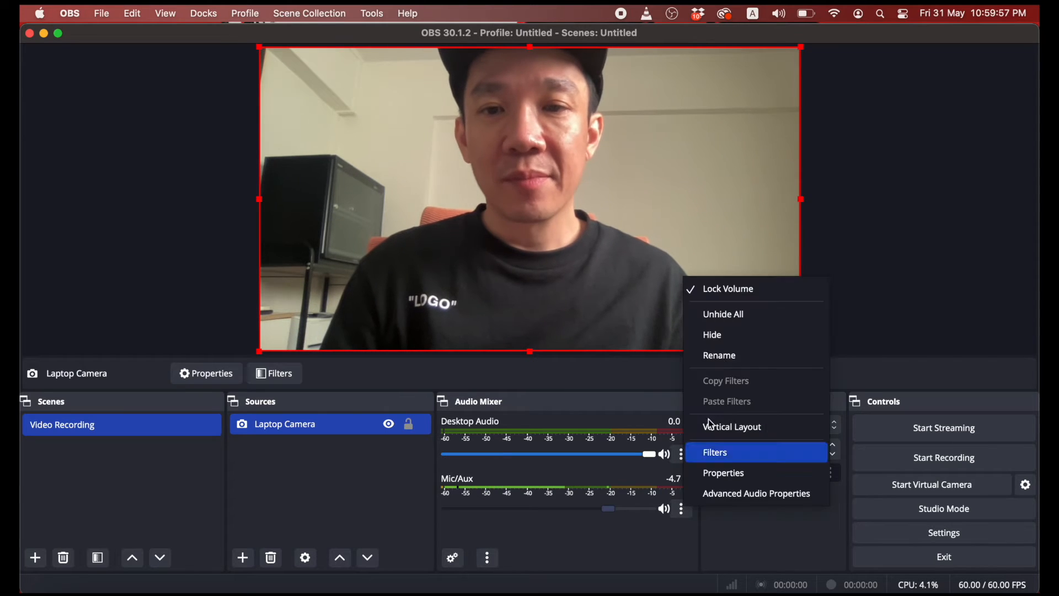
click(735, 294)
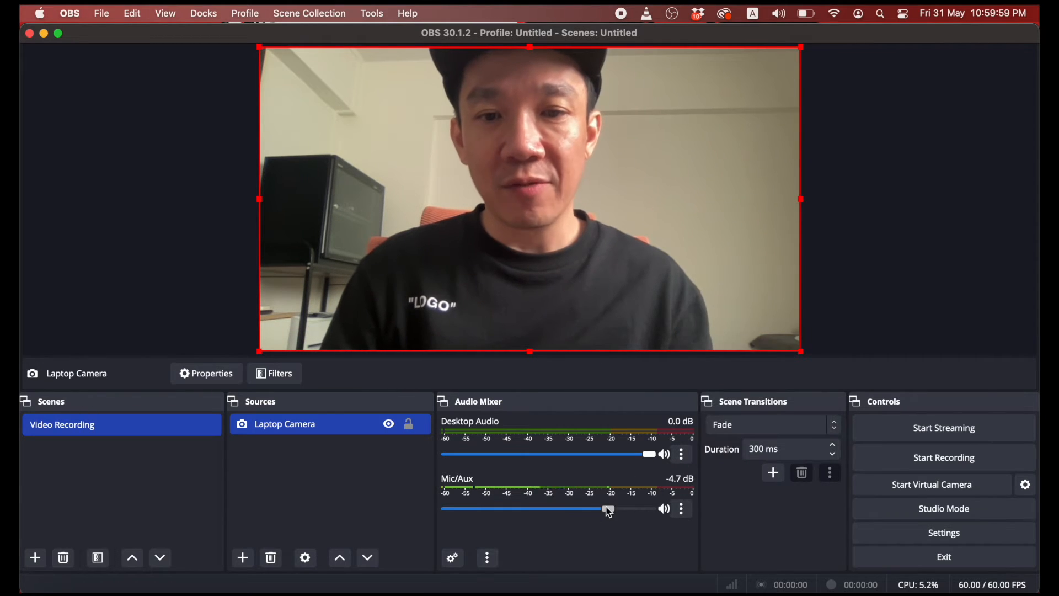
drag(647, 508, 653, 509)
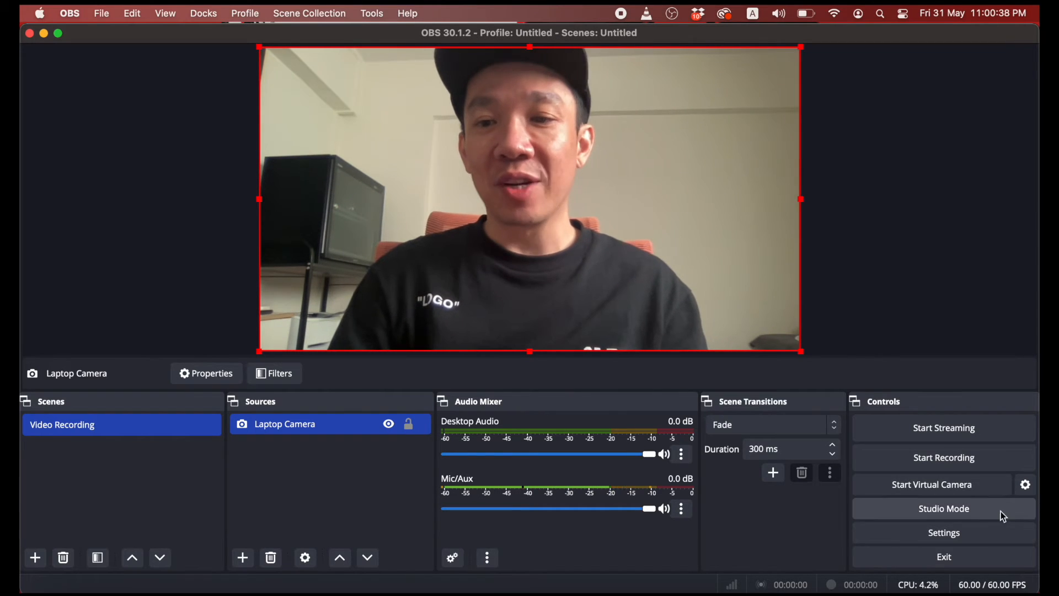
Step: In the output settings, set the recording quality to High Quality, Medium File Size
click(998, 537)
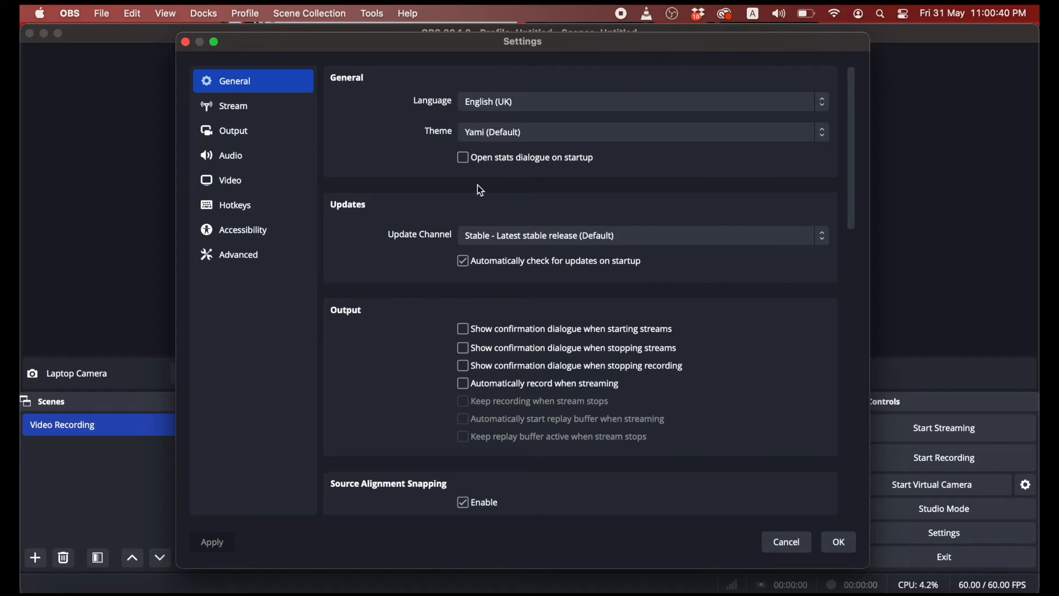
click(277, 132)
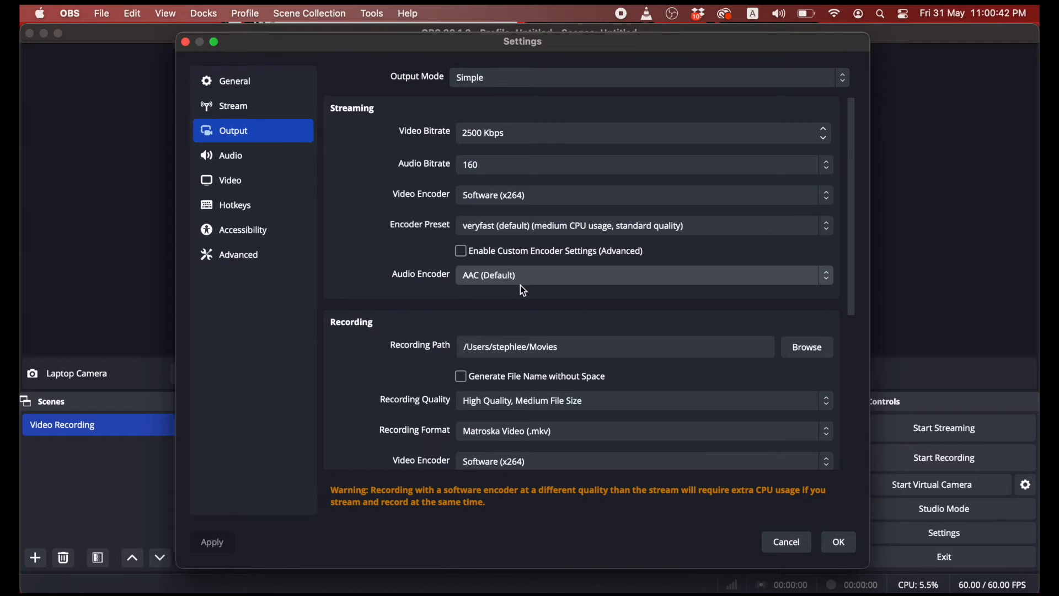
scroll(528, 320, down, 3)
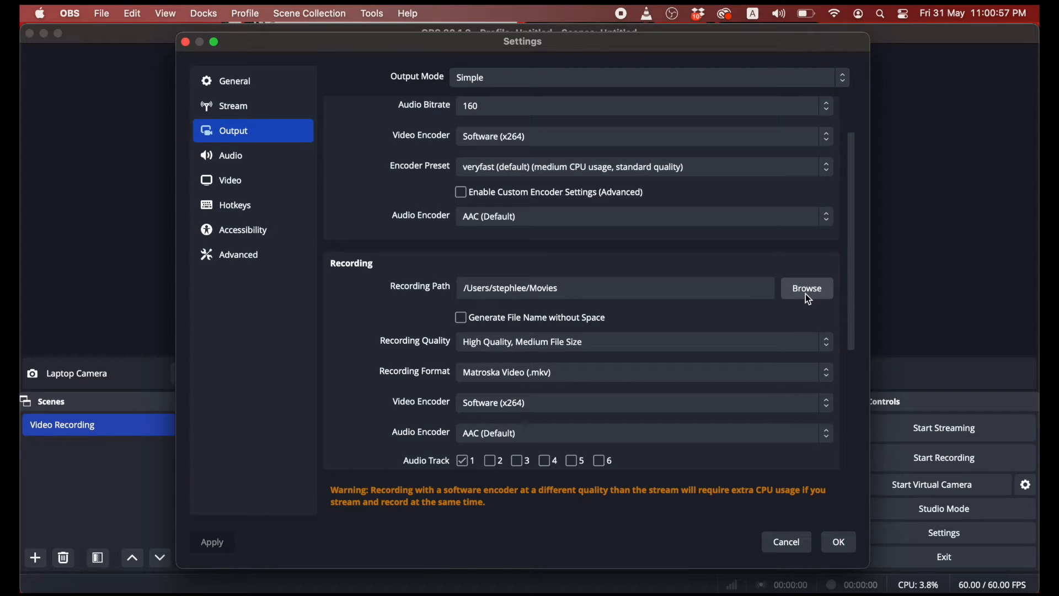
click(753, 346)
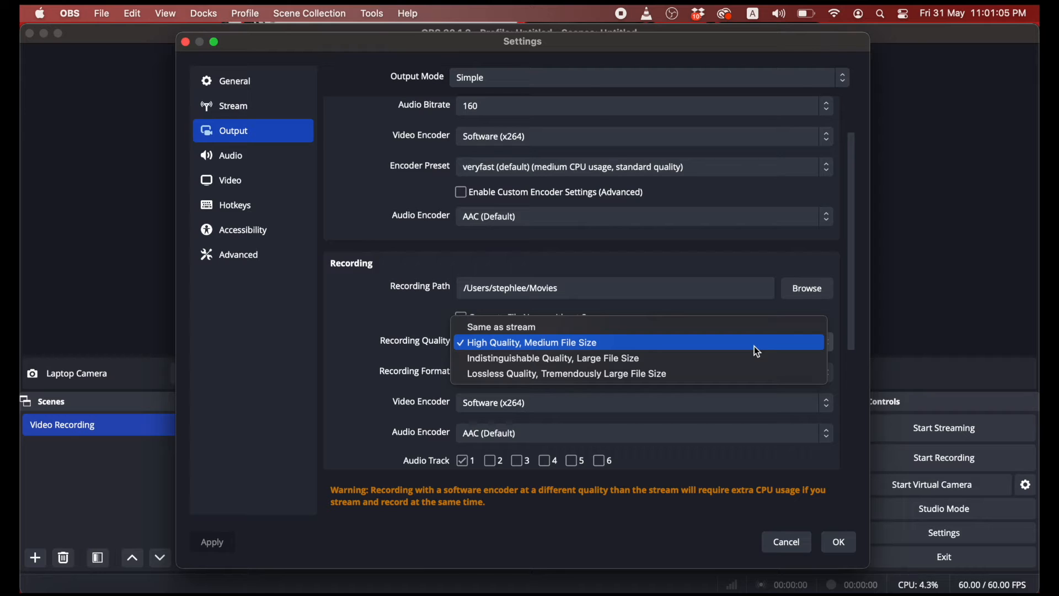
click(751, 343)
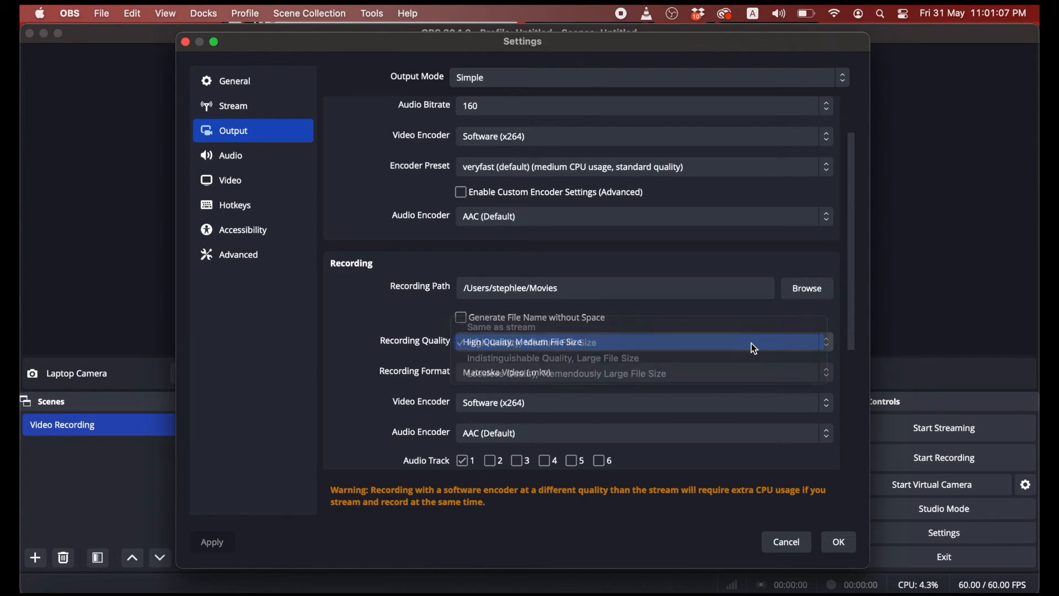
Step: Set the recording format to Matroska Video (.mkv) and accept the output settings
click(747, 379)
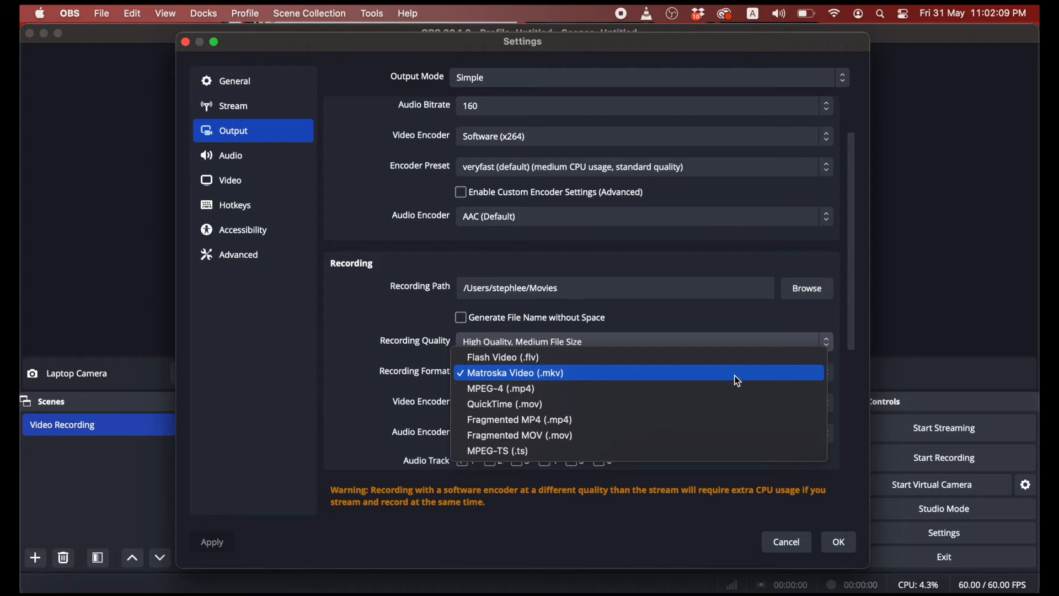
click(739, 380)
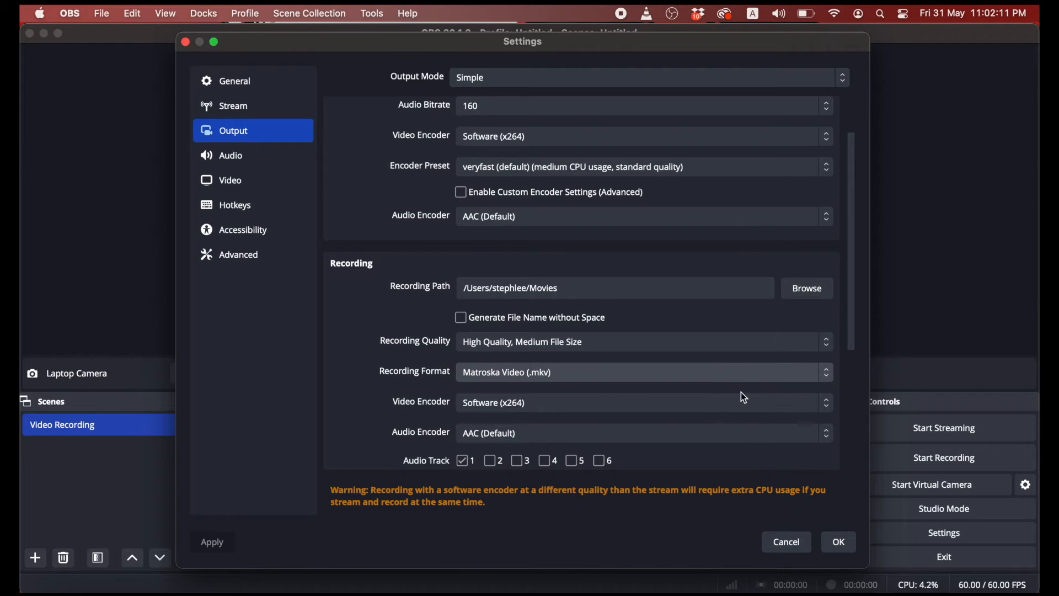
click(839, 546)
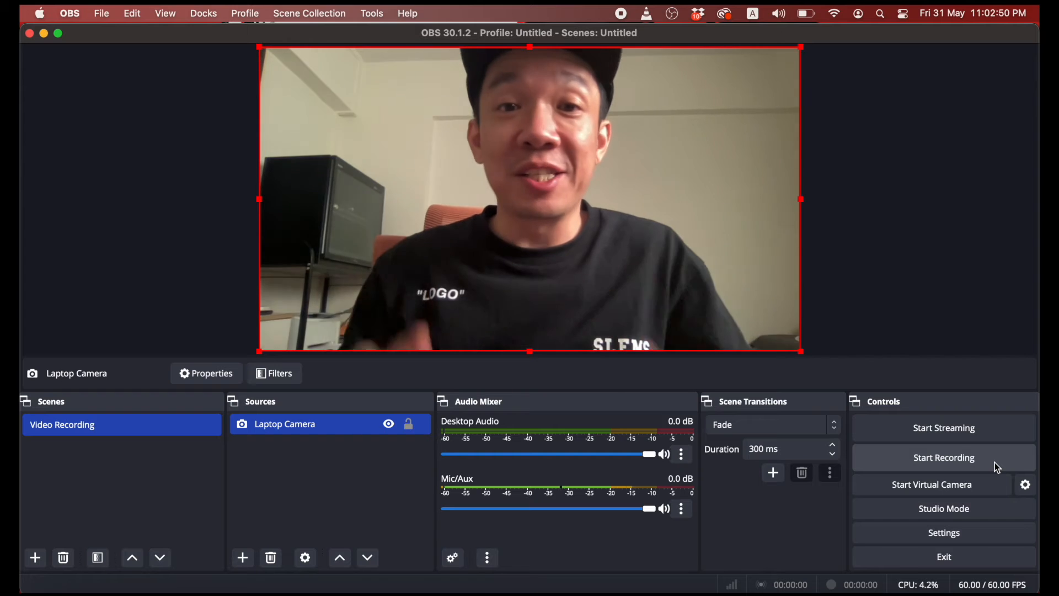
Step: Record a short test clip of the Video Recording scene and stop the recording
click(996, 463)
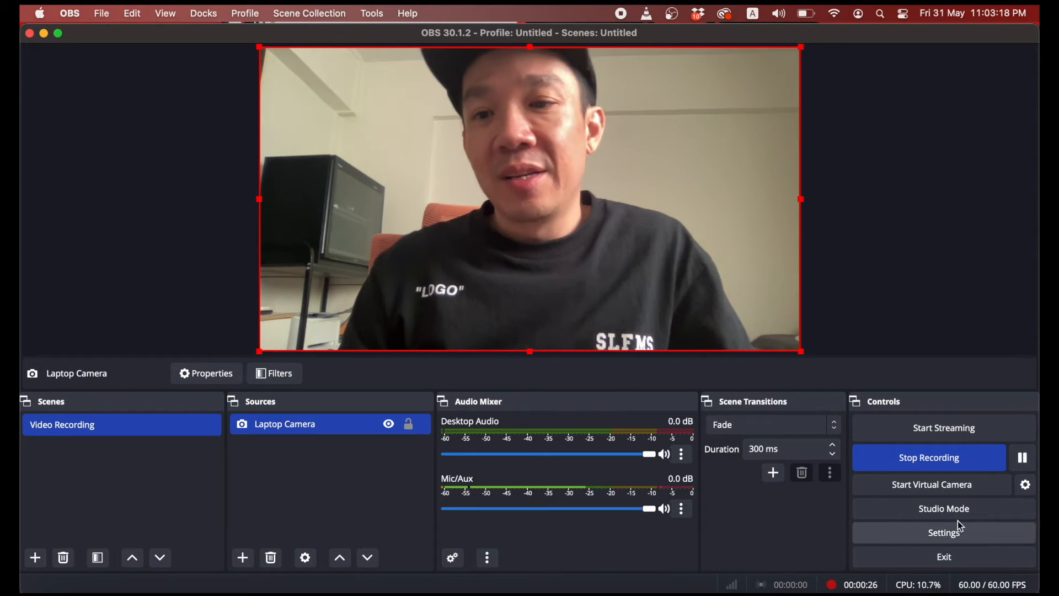
click(982, 458)
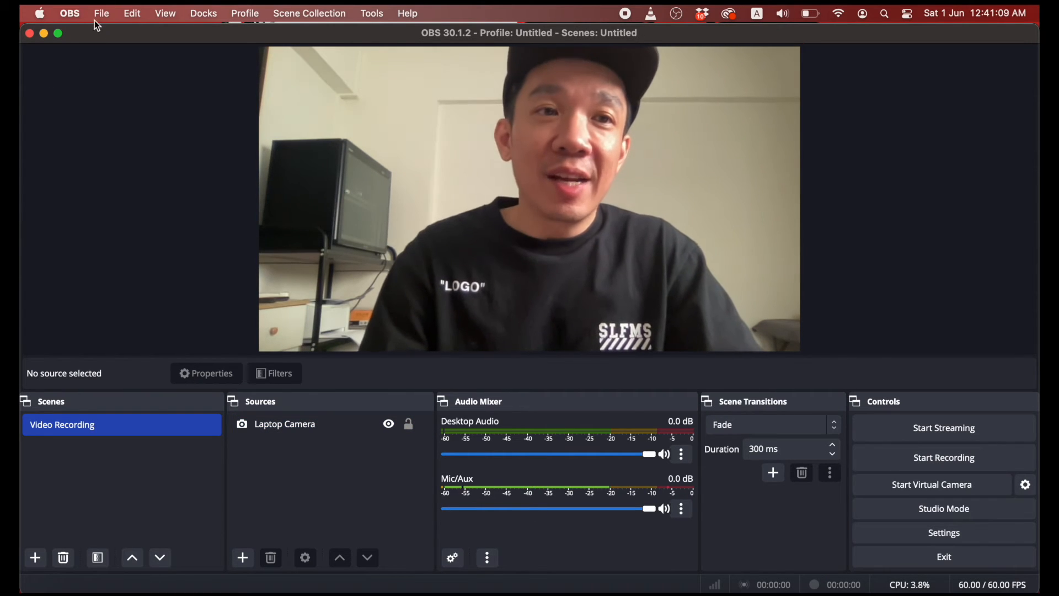
click(102, 13)
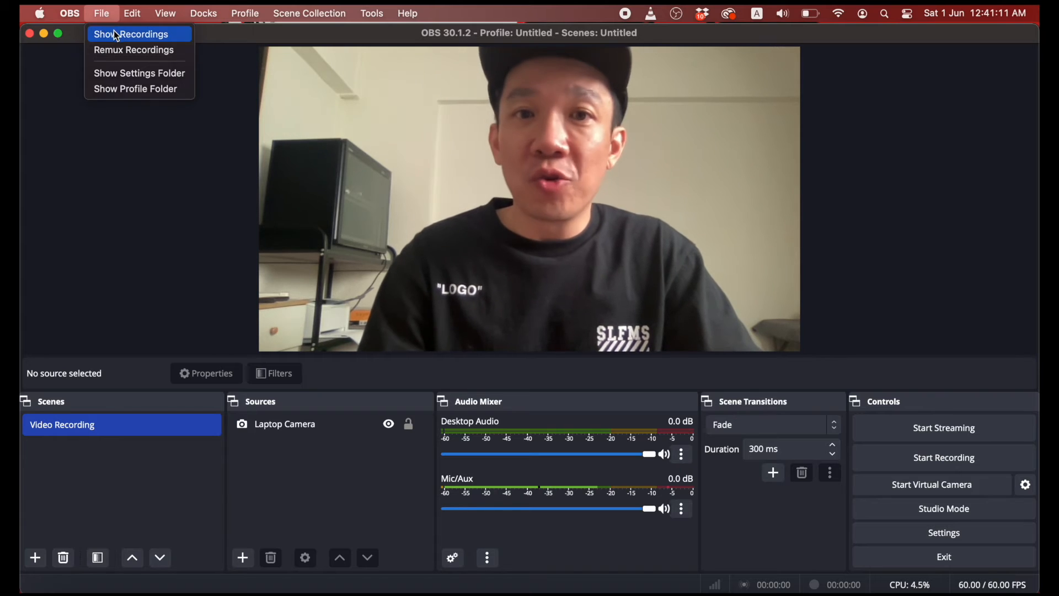
click(117, 36)
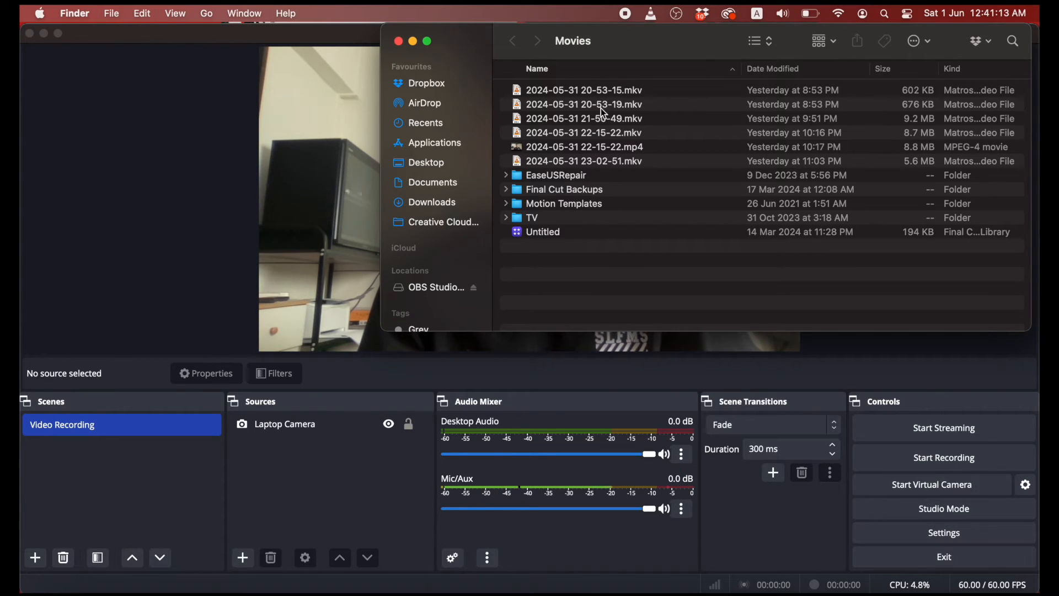
click(596, 162)
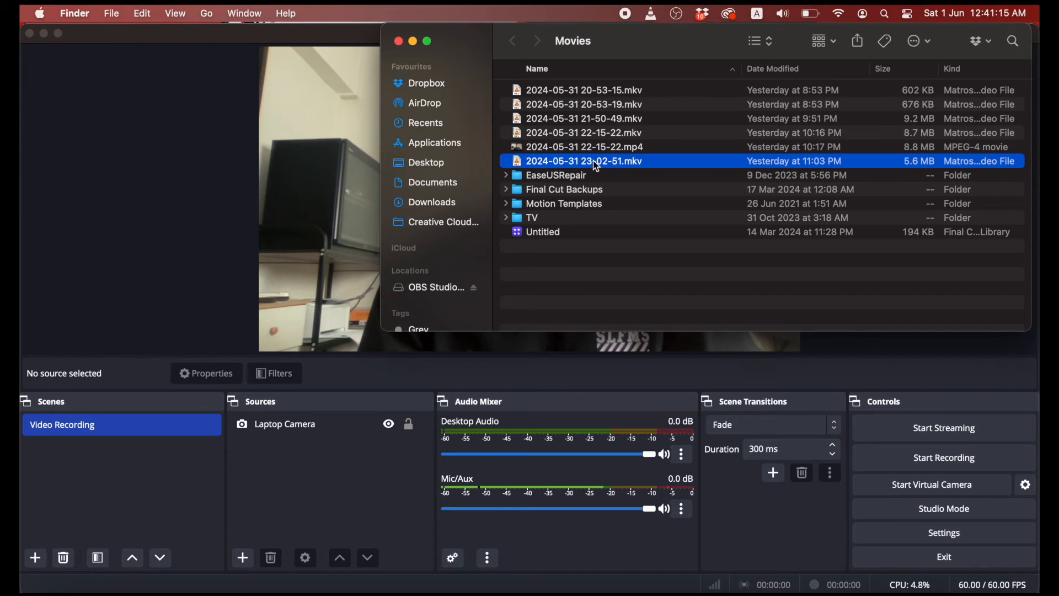
double_click(593, 160)
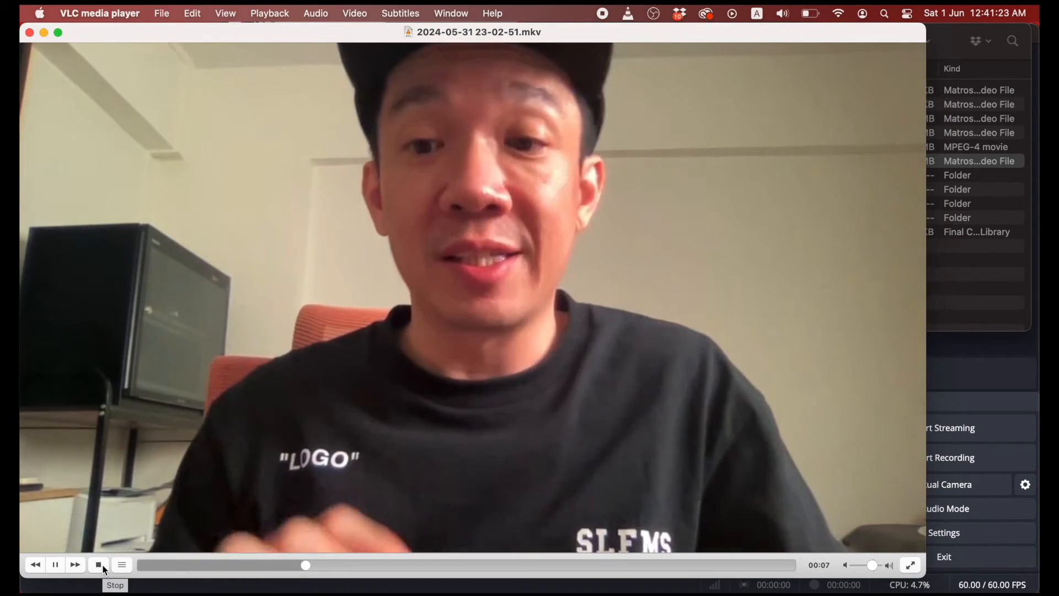
click(105, 569)
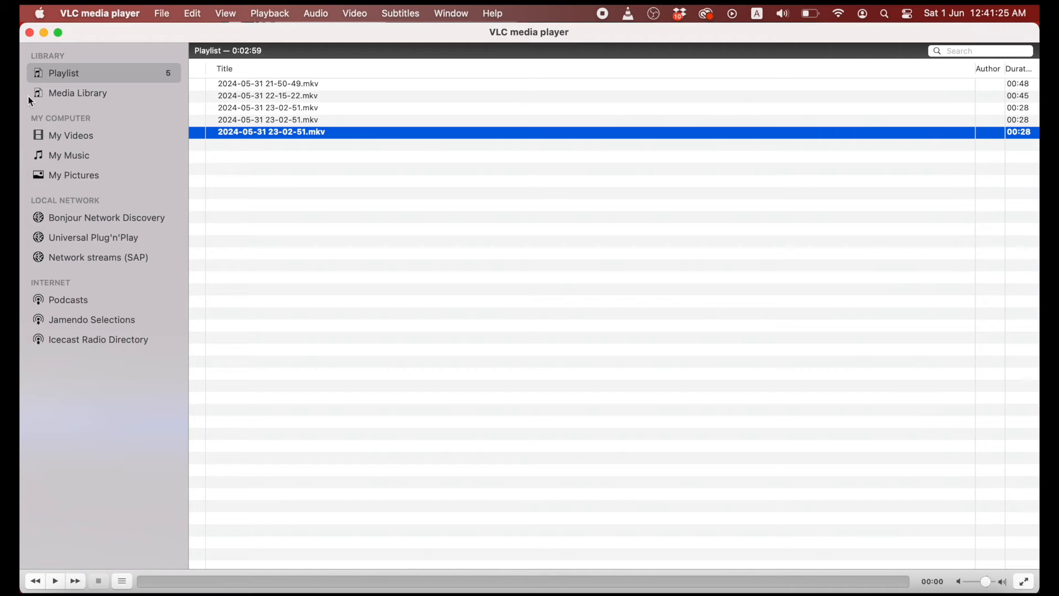
click(29, 32)
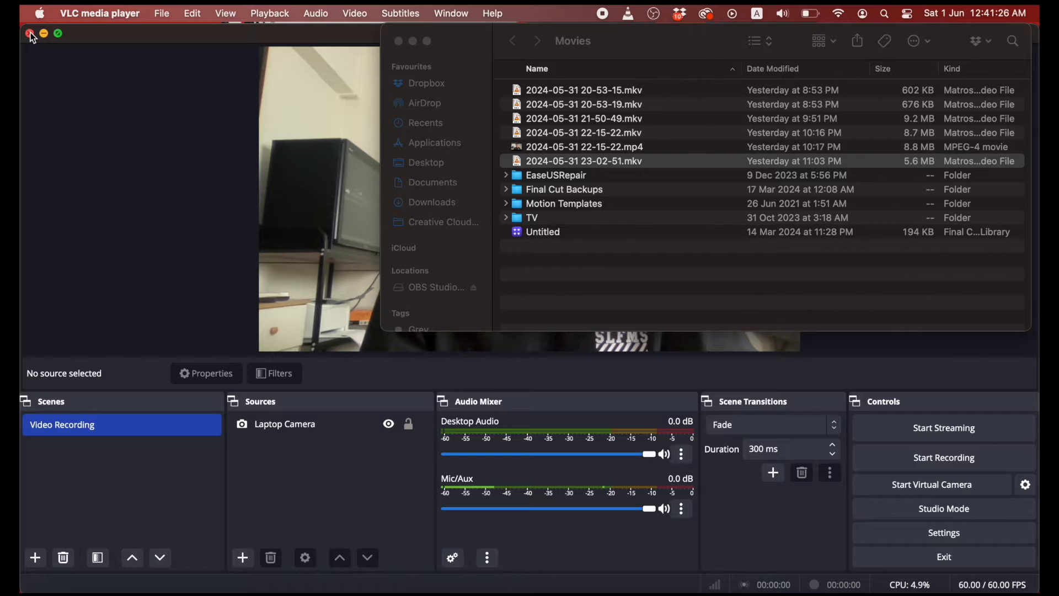
click(399, 42)
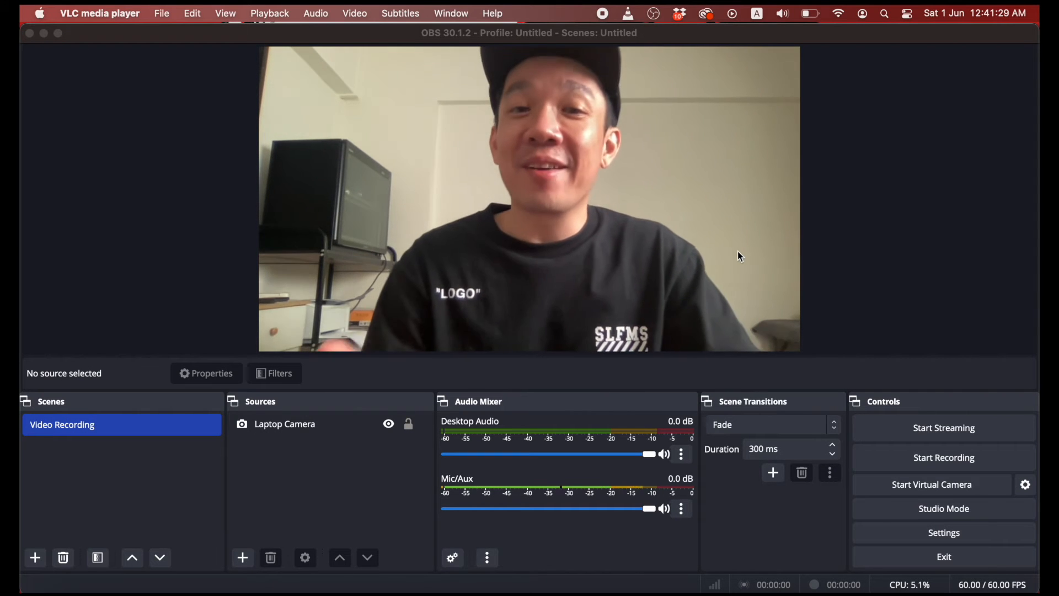
click(175, 173)
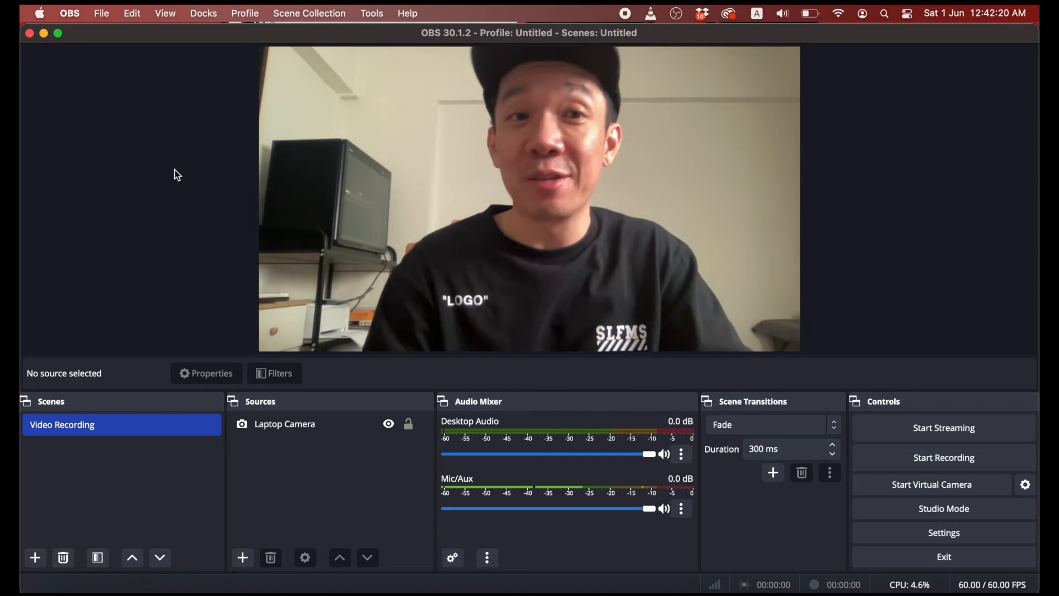
click(105, 15)
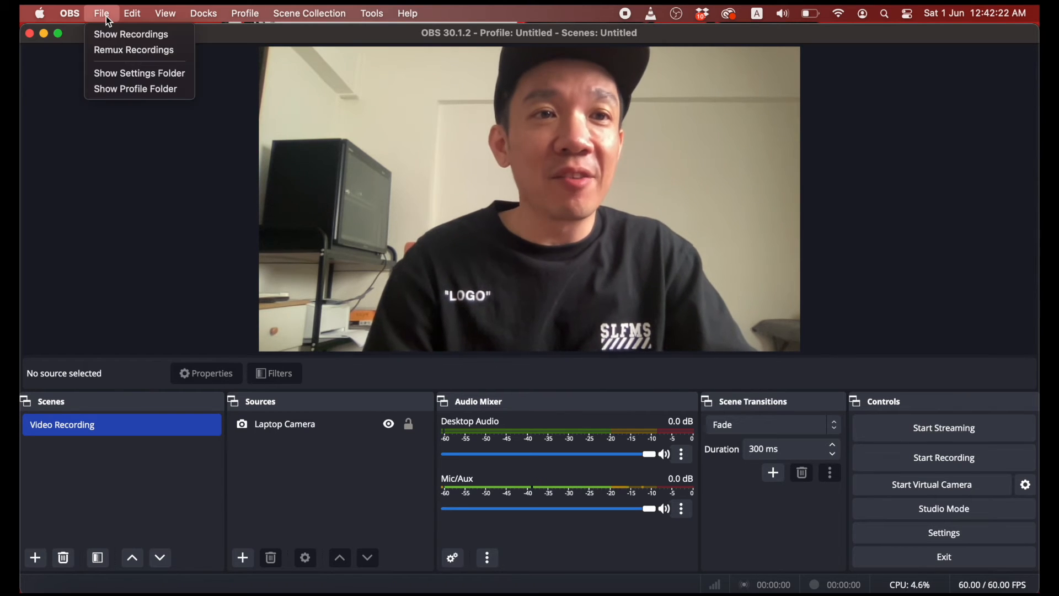
click(118, 51)
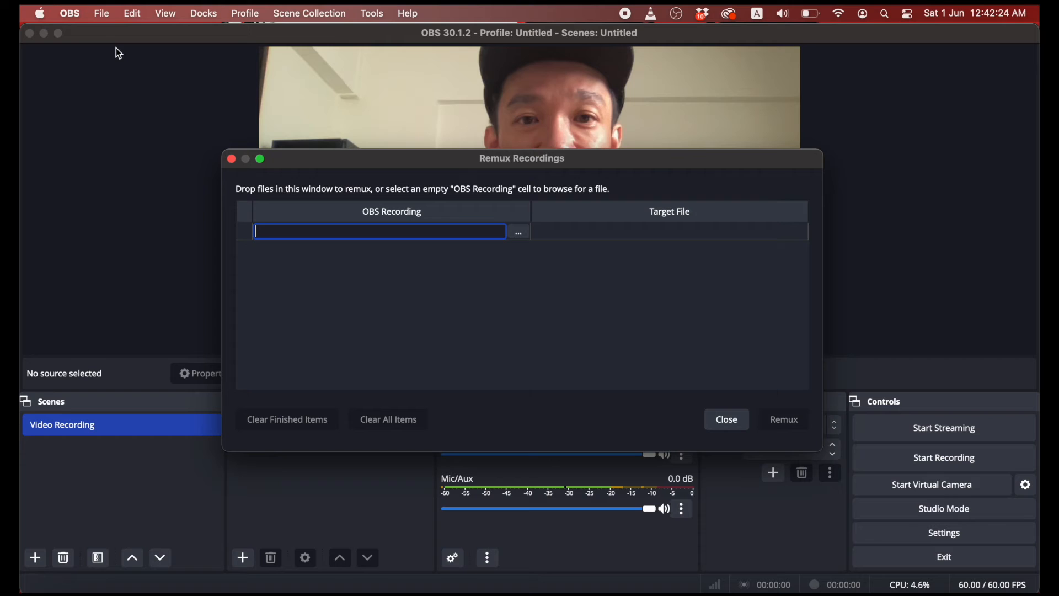
click(521, 236)
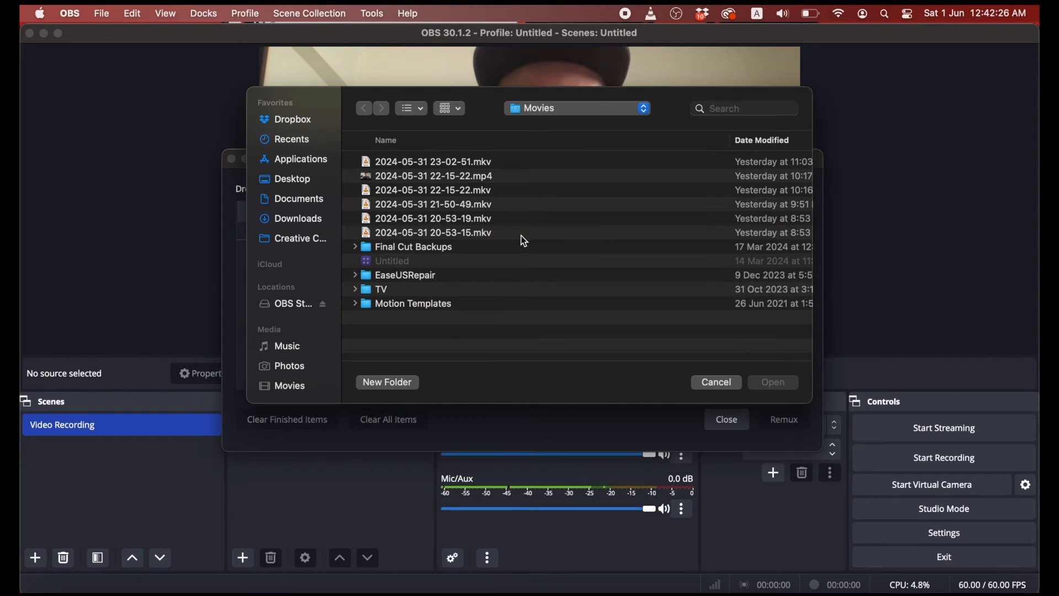
click(477, 162)
click(774, 382)
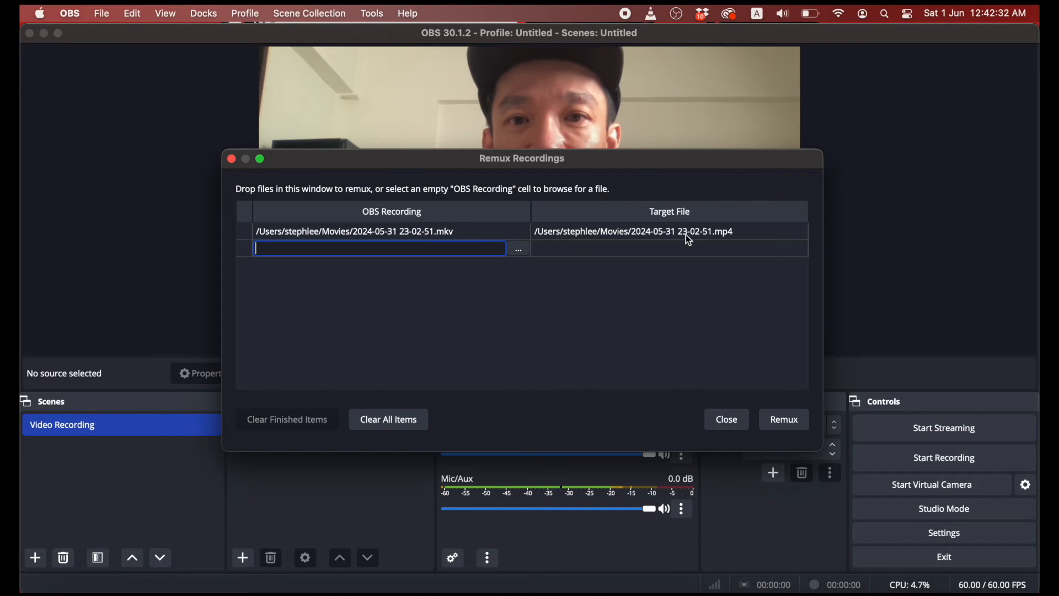
click(786, 422)
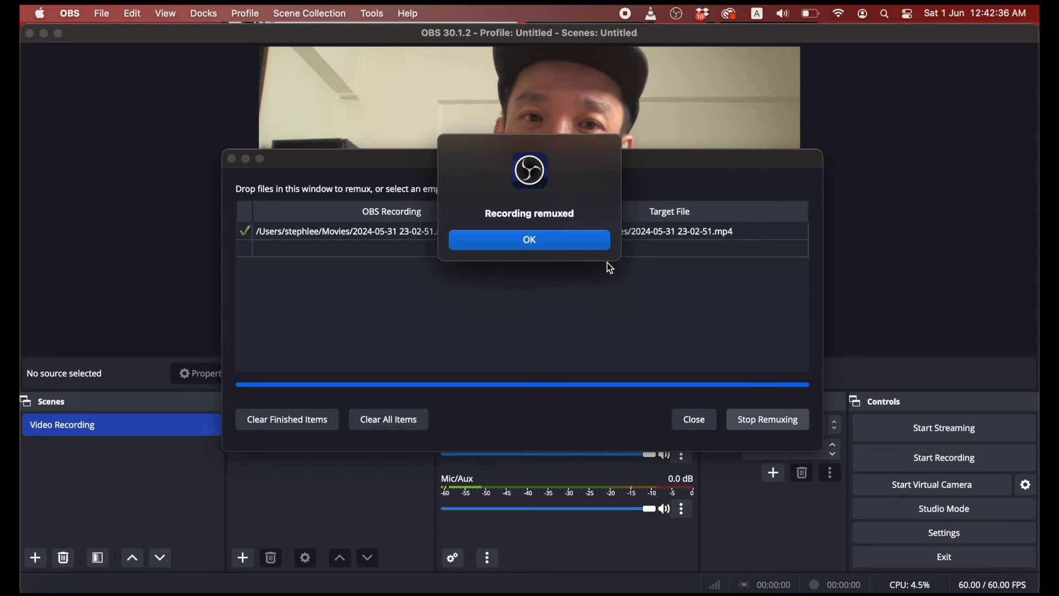
click(583, 243)
click(722, 419)
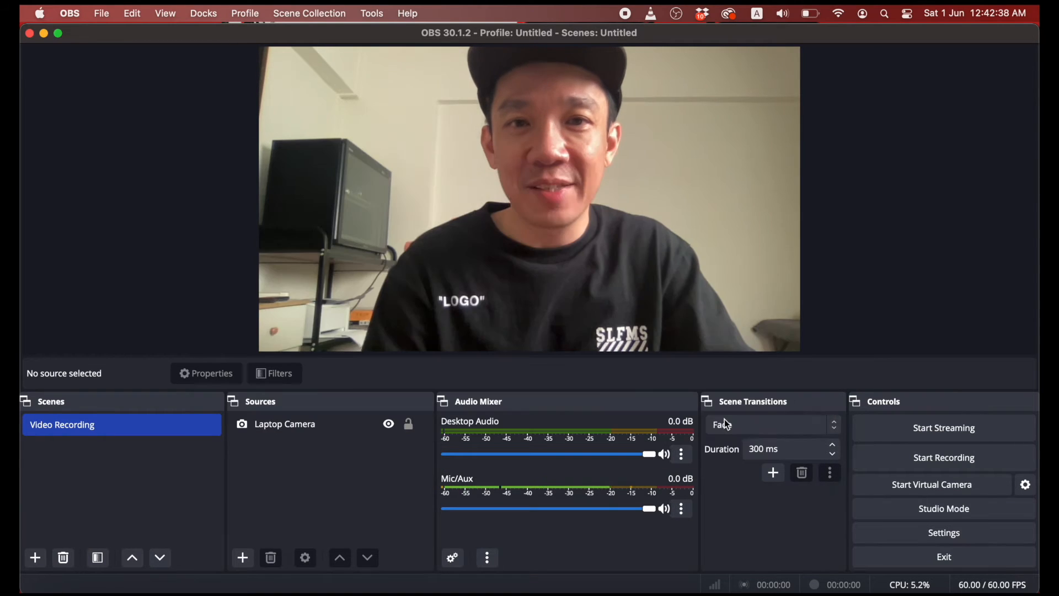
click(107, 15)
click(112, 32)
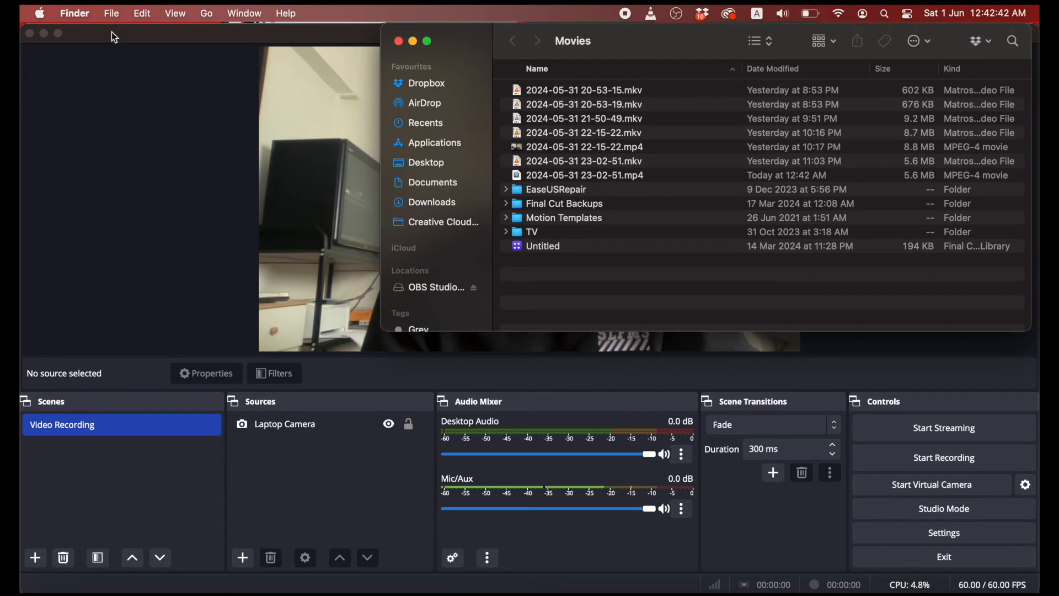
double_click(617, 177)
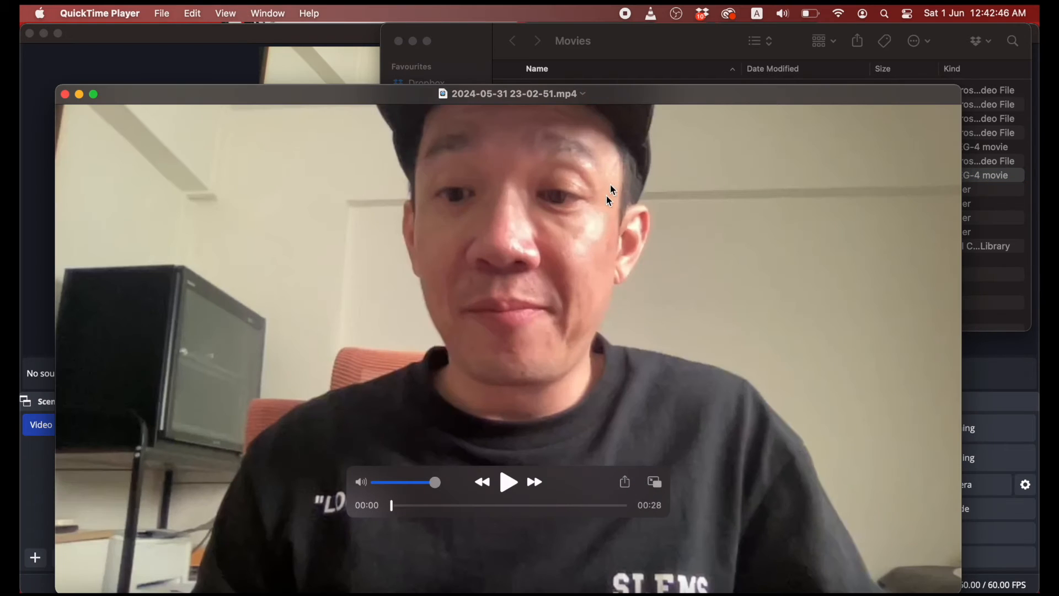
click(508, 482)
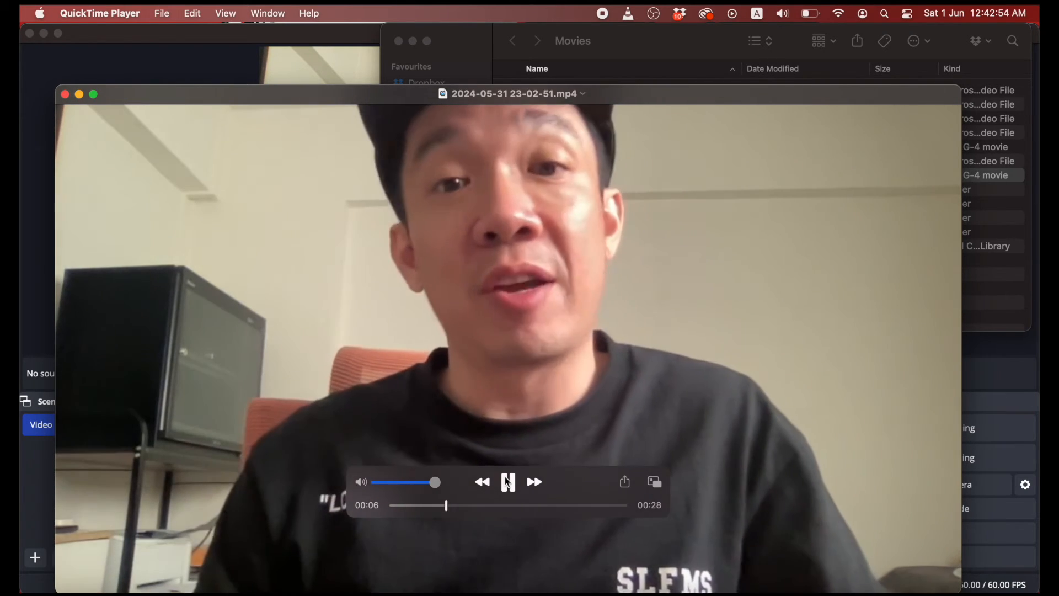
click(508, 483)
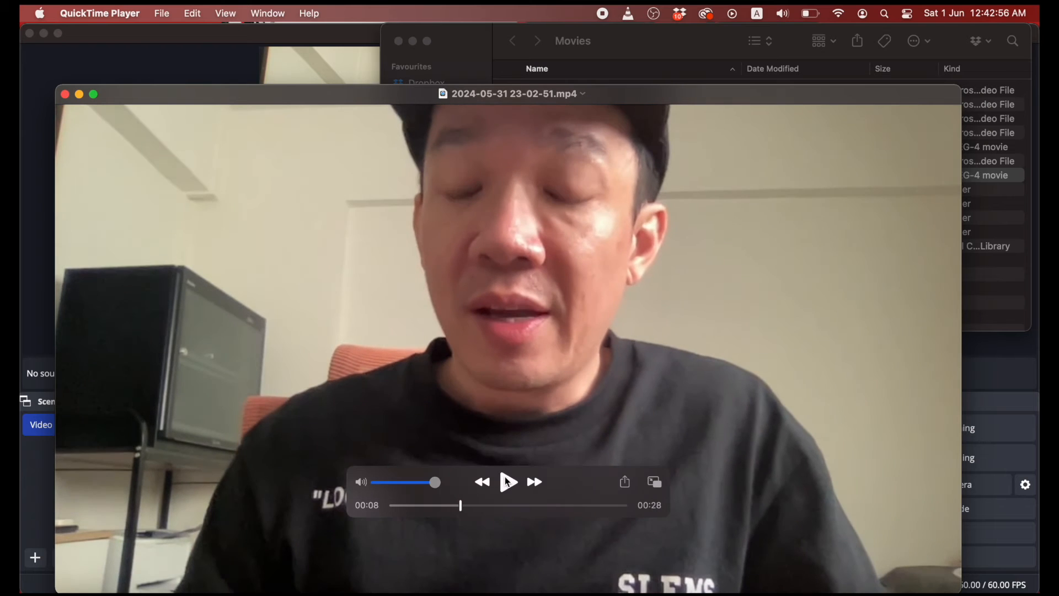
click(65, 94)
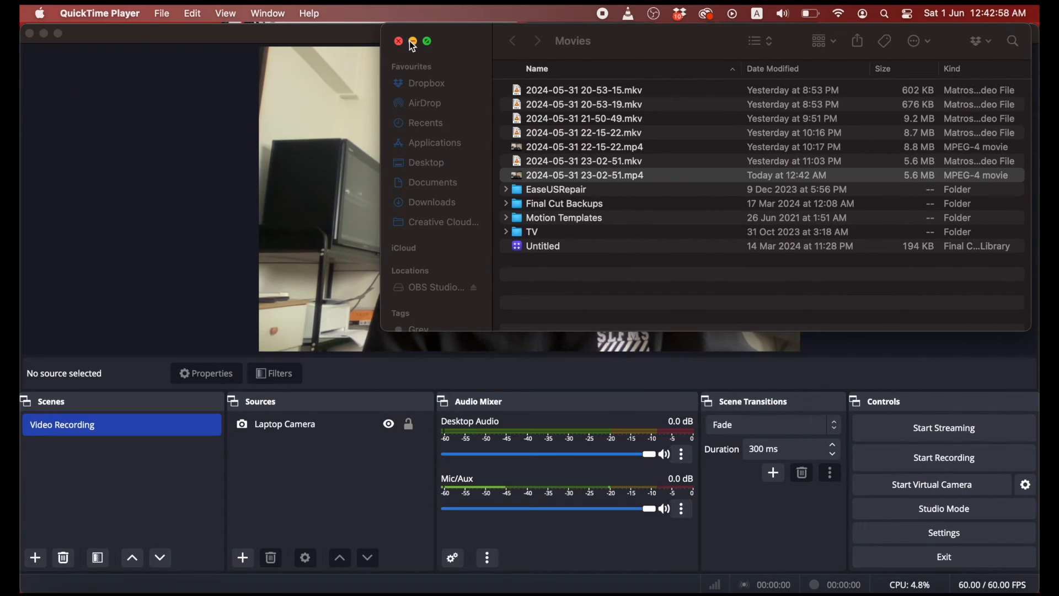
click(411, 42)
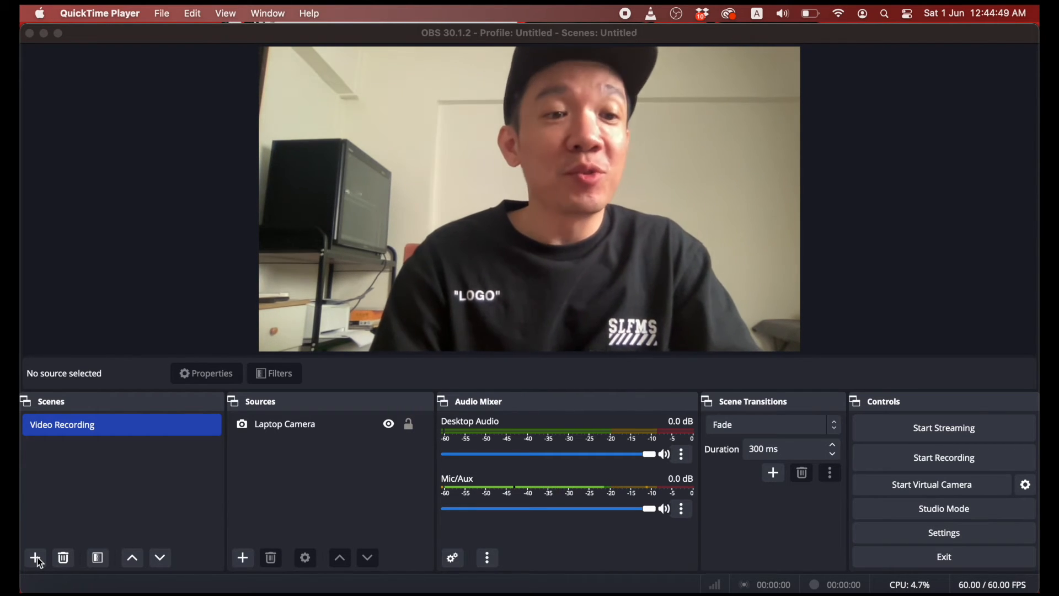
Step: Add a new scene named Livestream in OBS
click(36, 558)
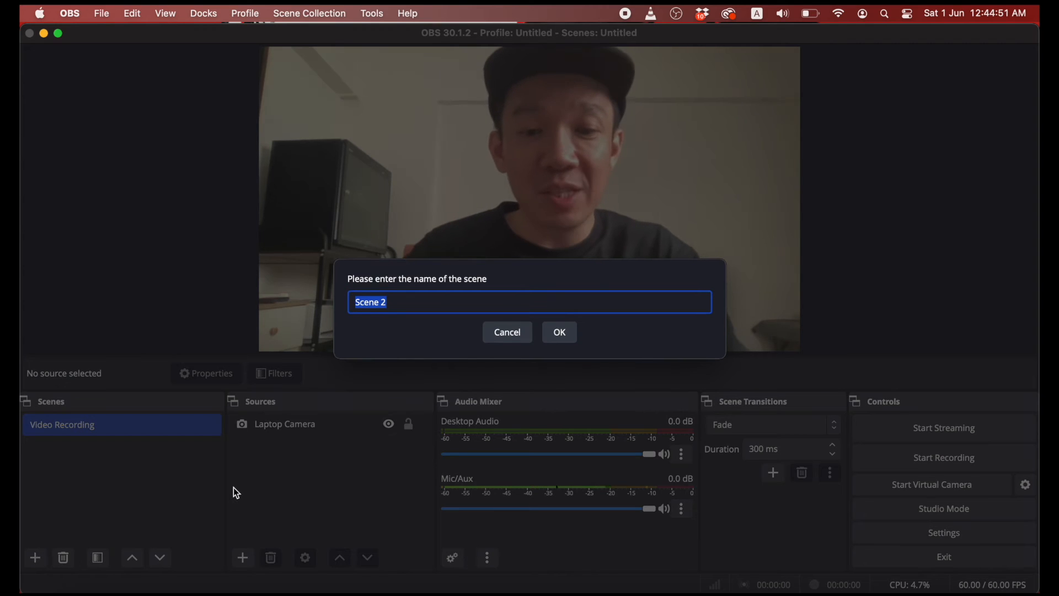
click(560, 333)
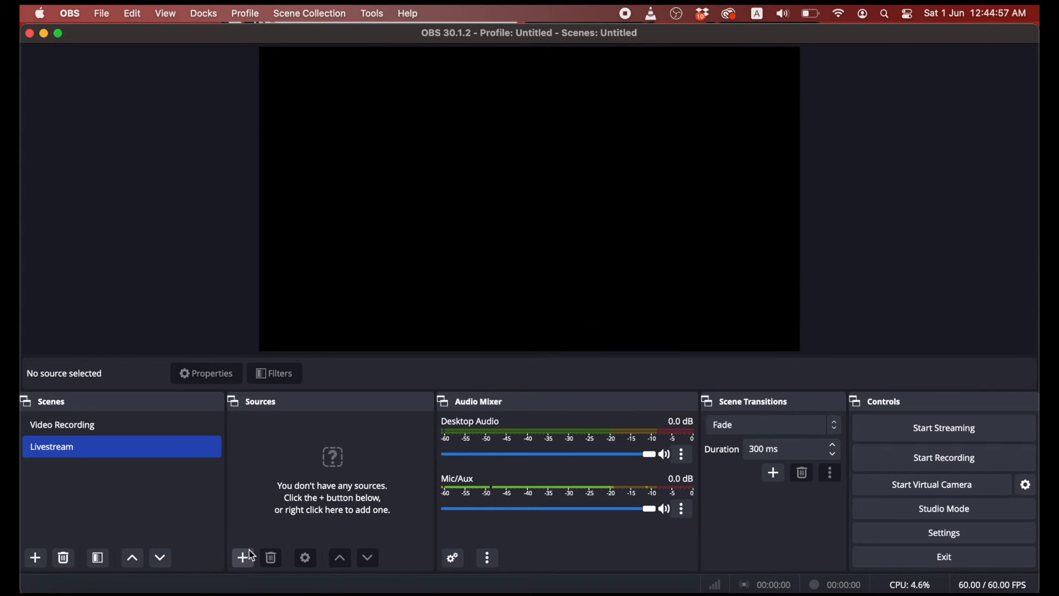
Step: Add the existing Laptop Camera video capture source to the Livestream scene and enlarge it to fill the canvas
click(244, 558)
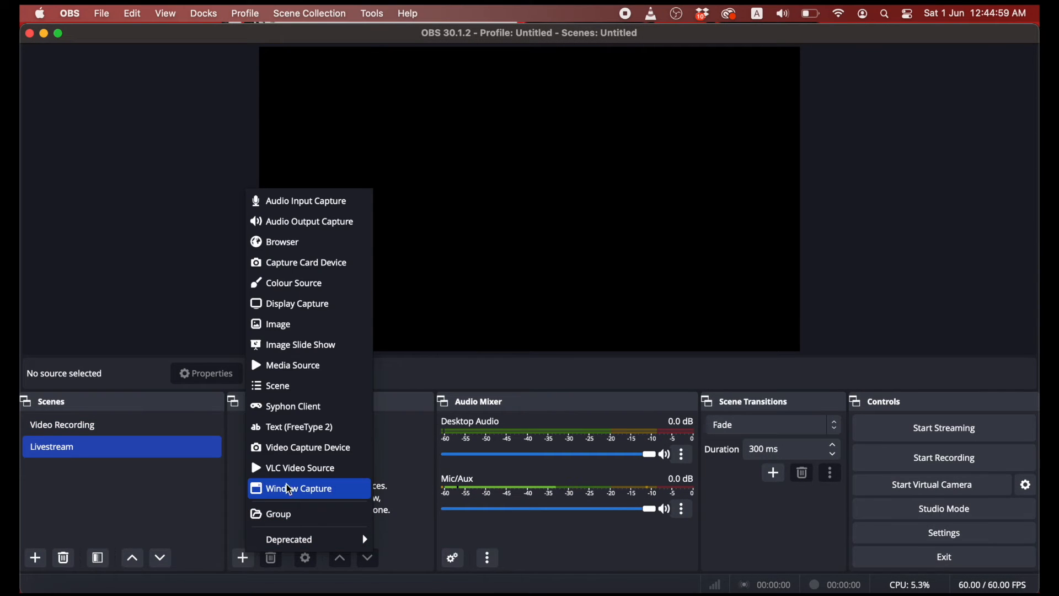
click(308, 449)
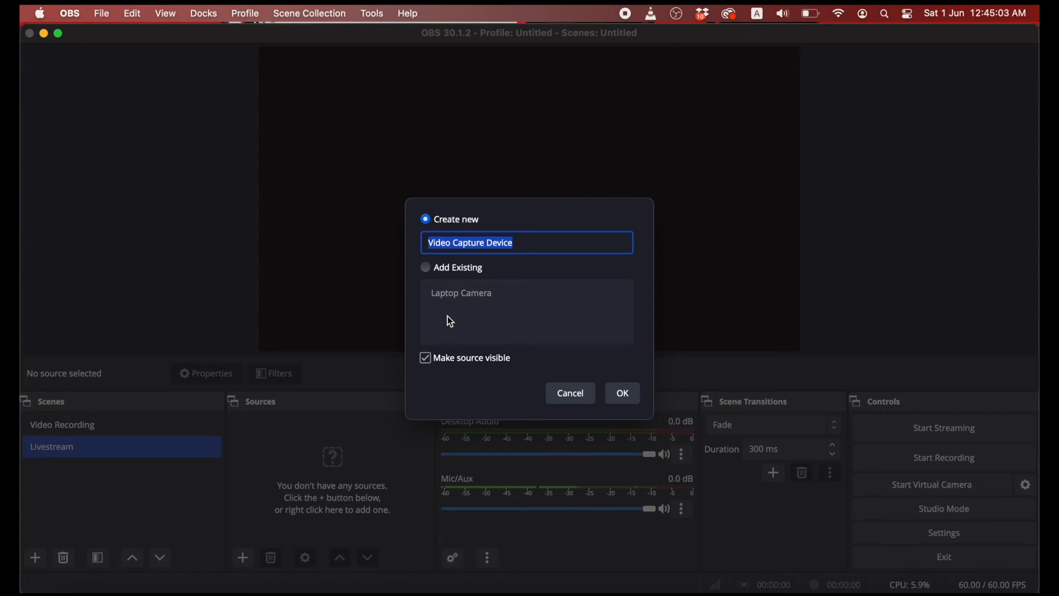
click(426, 270)
click(448, 294)
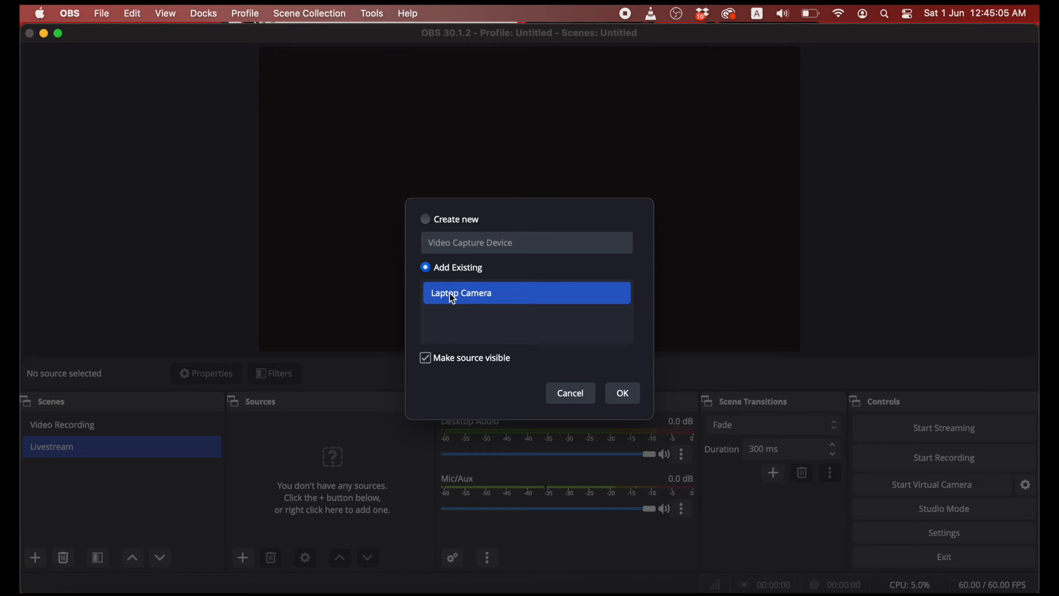
click(617, 393)
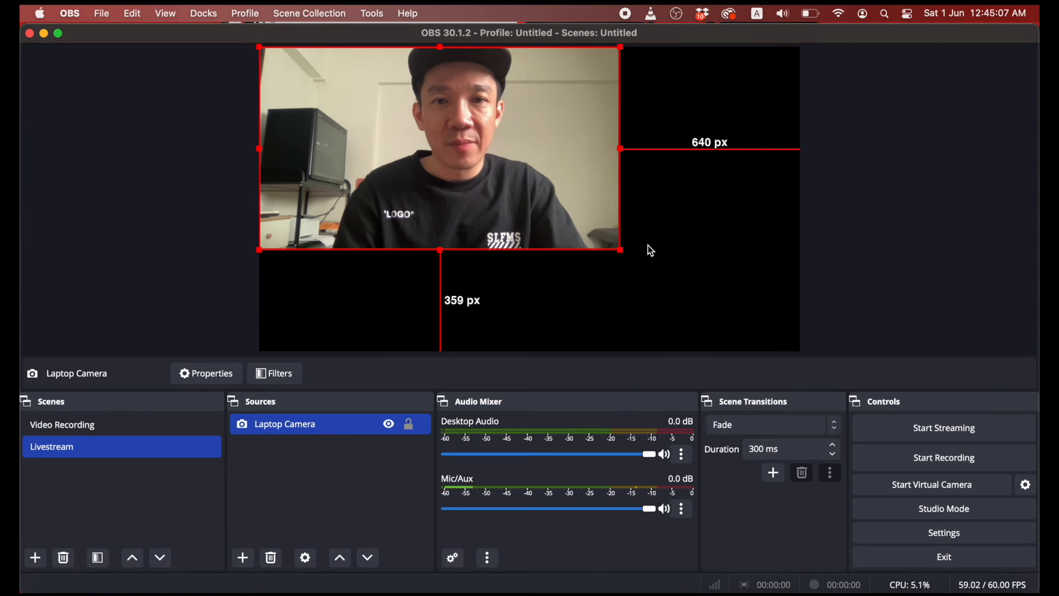
drag(622, 251, 752, 349)
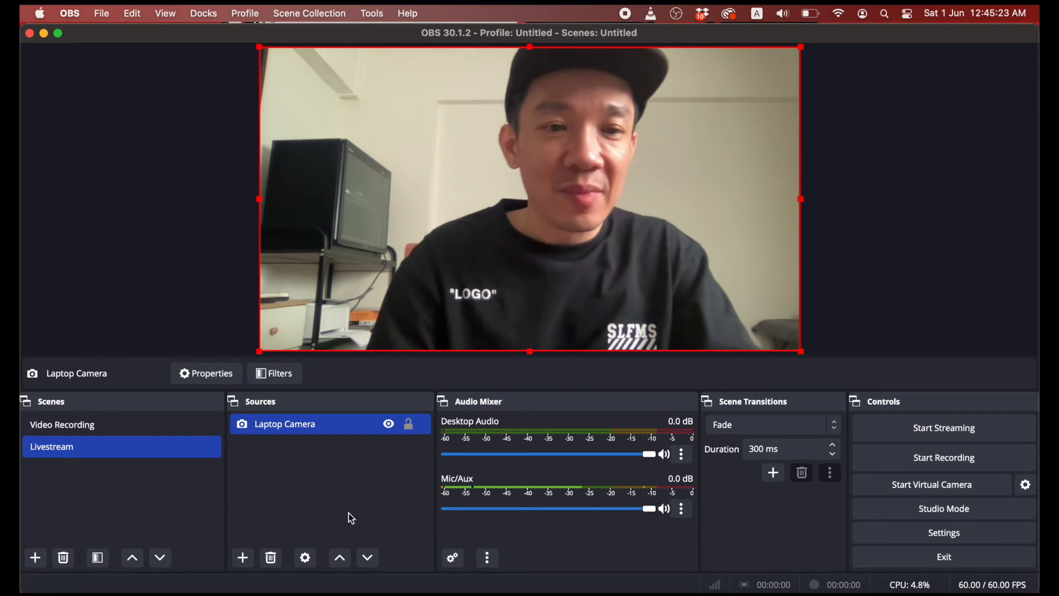
Step: Add a new image source named Logo to the Livestream scene, using the SL Tech logo PNG from the Downloads folder
click(243, 557)
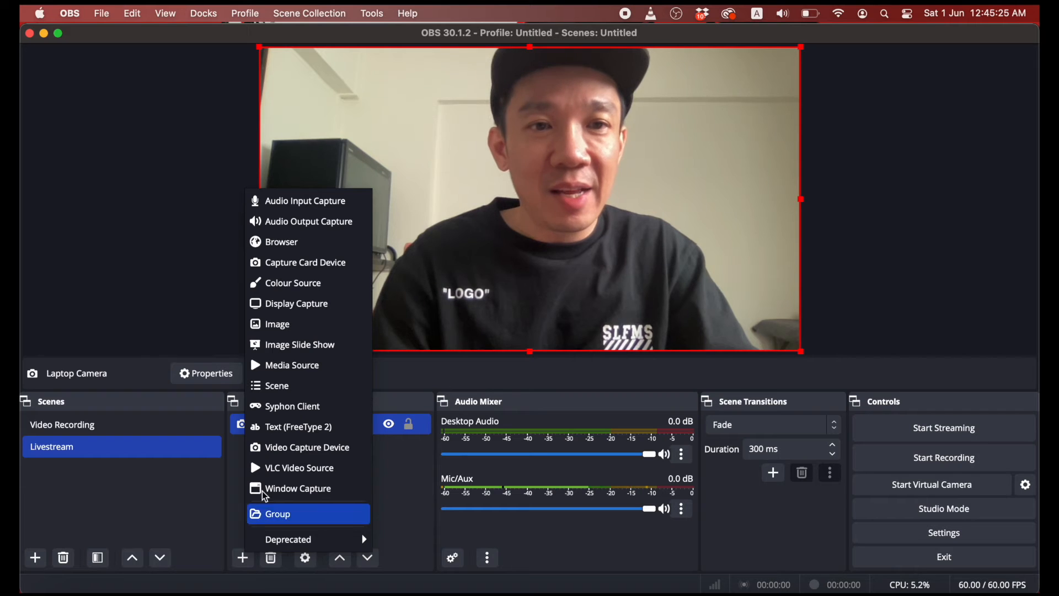
click(333, 335)
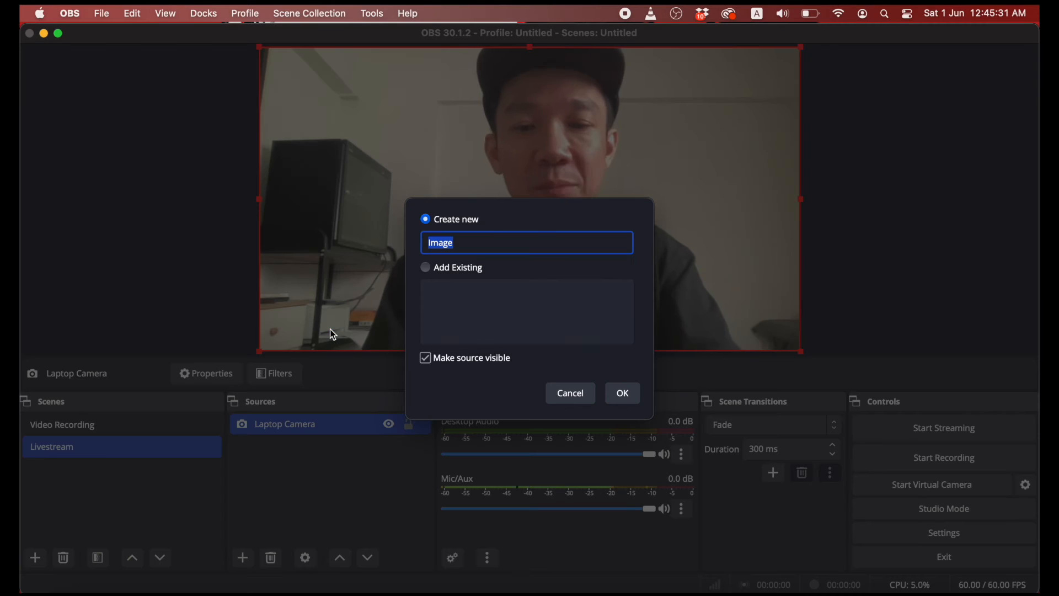
text(Logo)
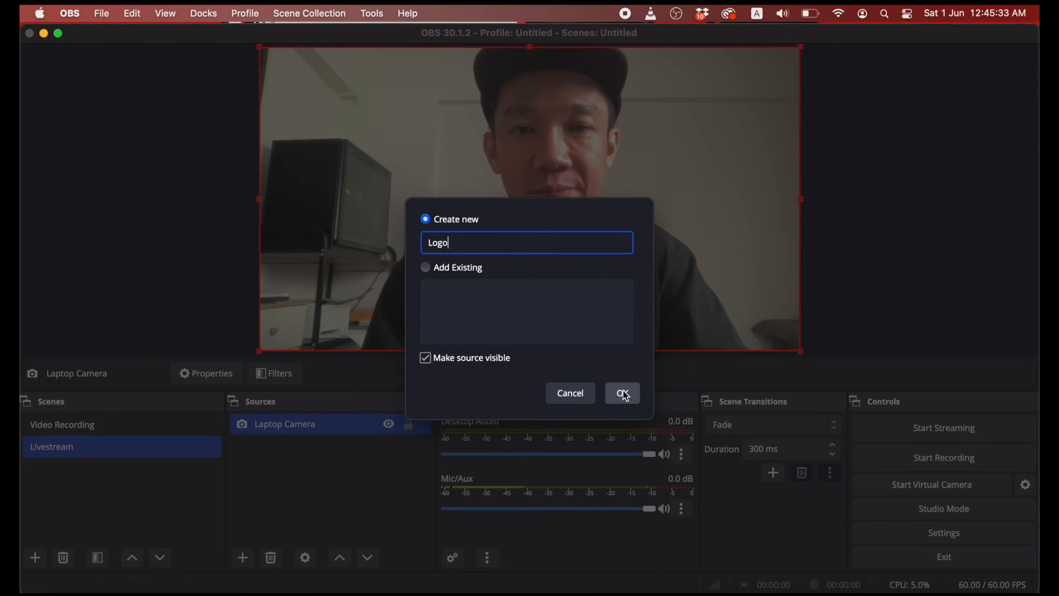
click(624, 394)
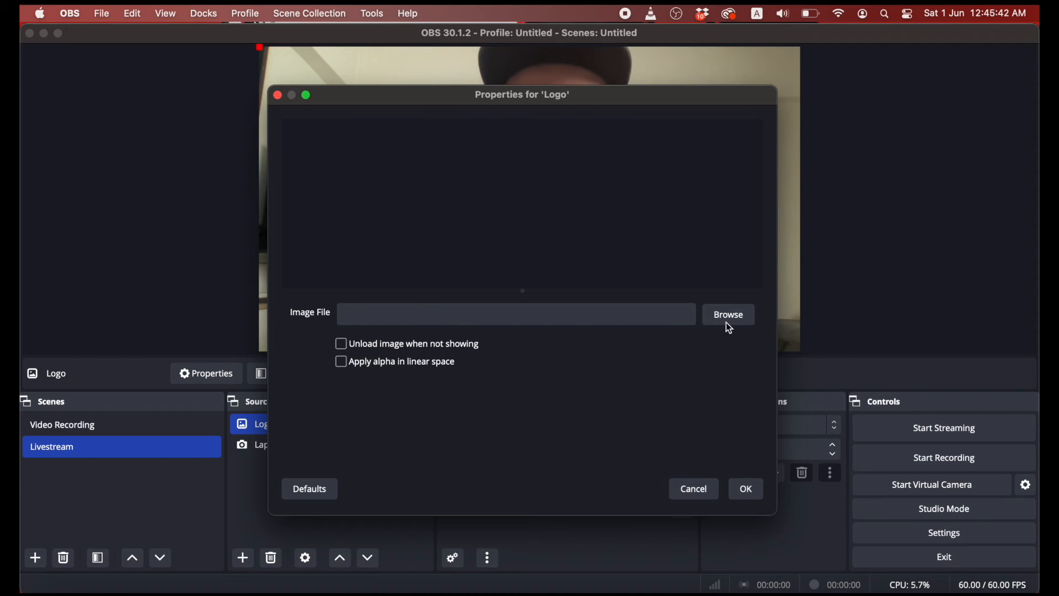
click(729, 317)
scroll(568, 243, down, 10)
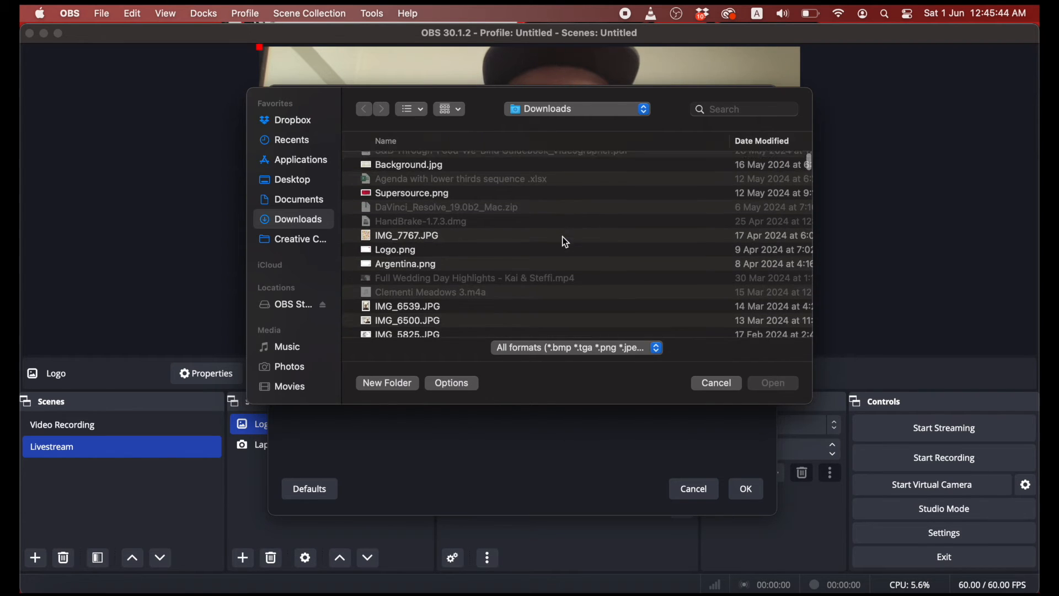
click(499, 243)
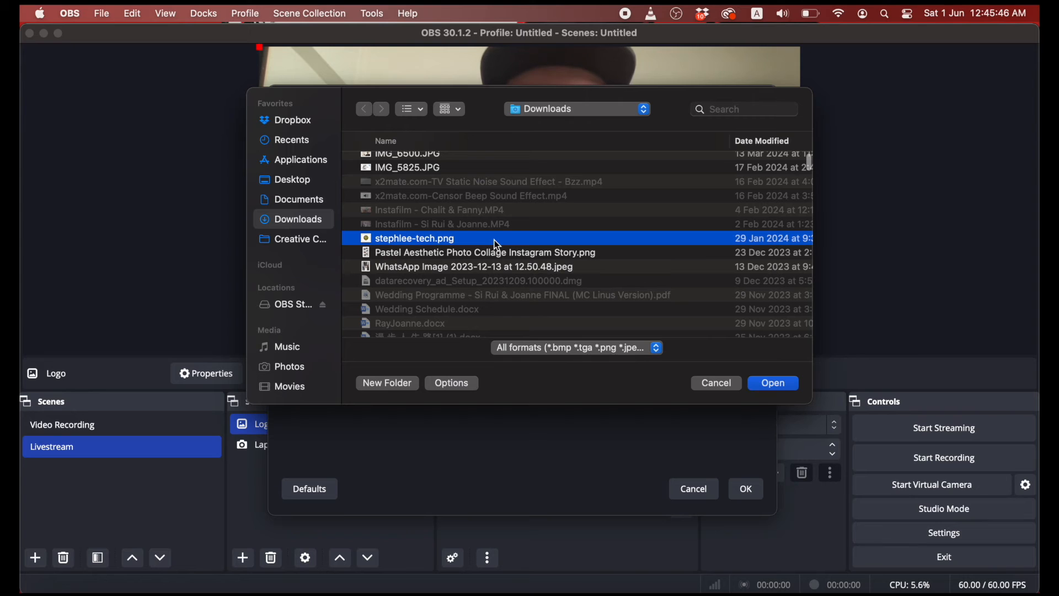
click(774, 385)
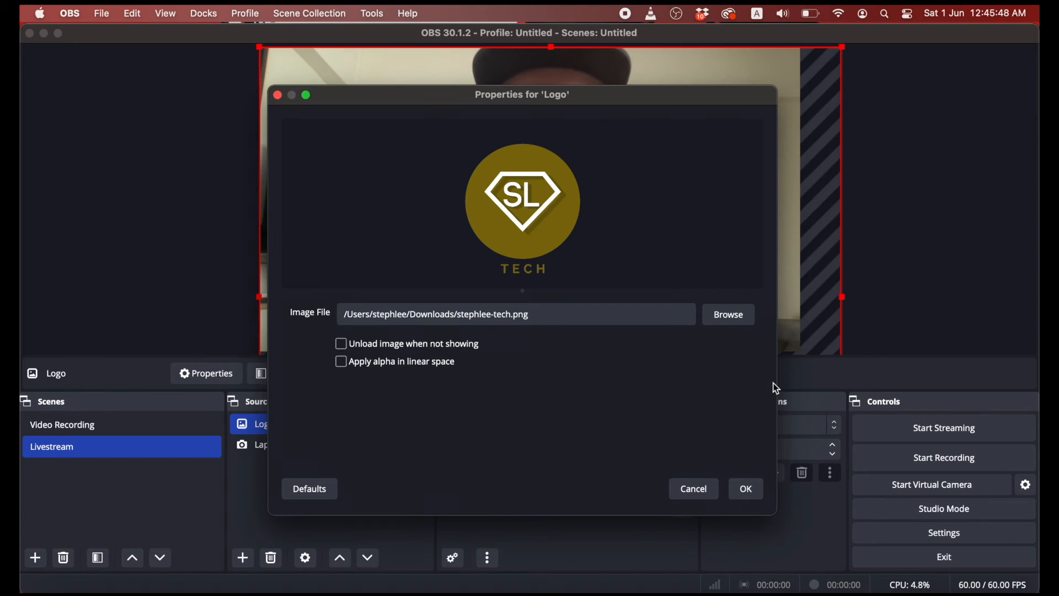
click(749, 490)
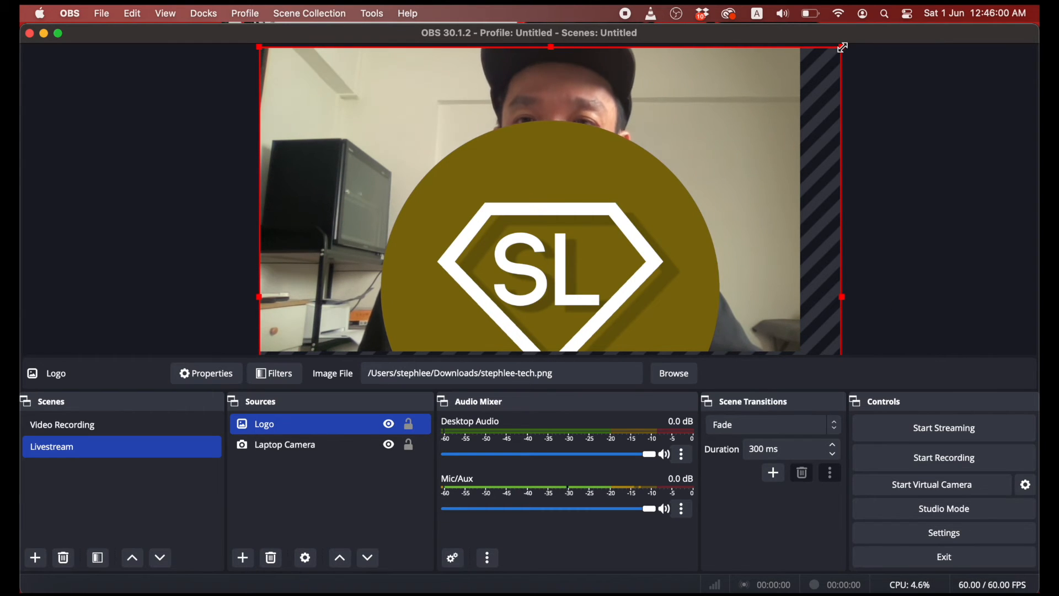
Step: Shrink the Logo image to a small badge and place it in the upper-right corner of the camera picture
drag(842, 48, 601, 256)
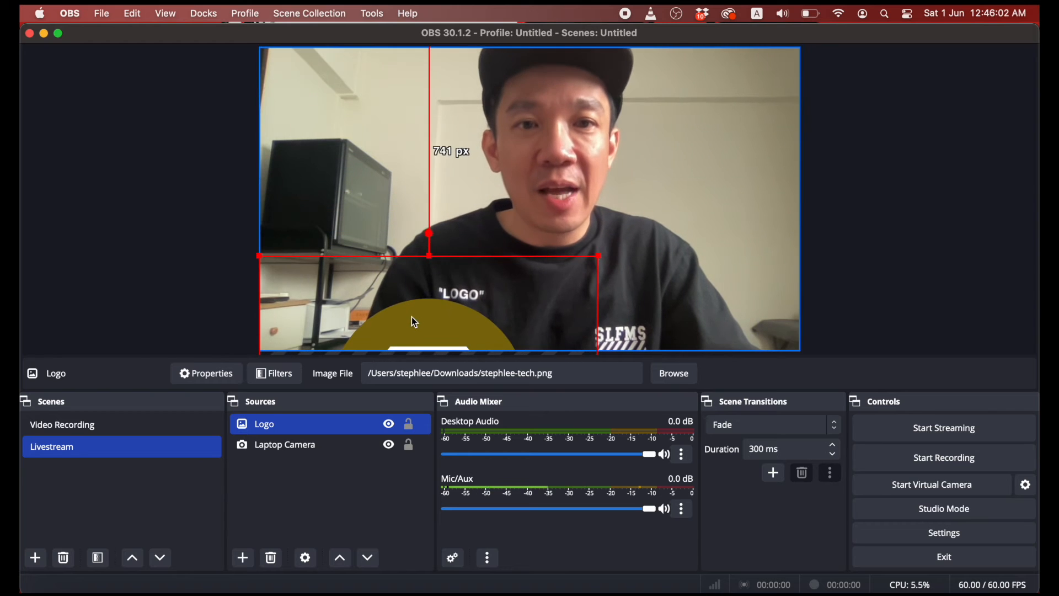
drag(415, 322, 705, 95)
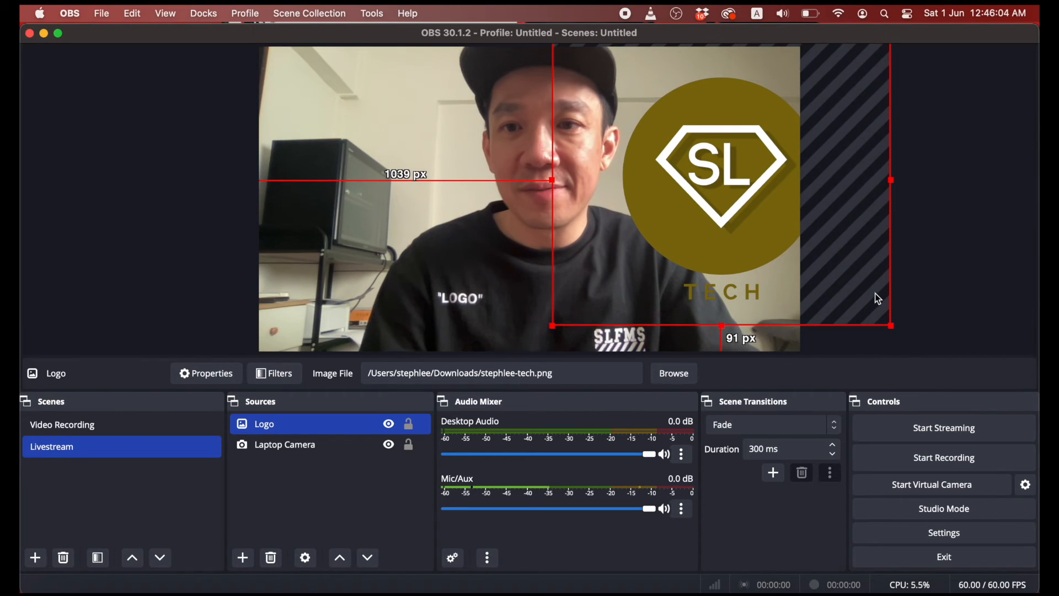
drag(891, 321, 652, 135)
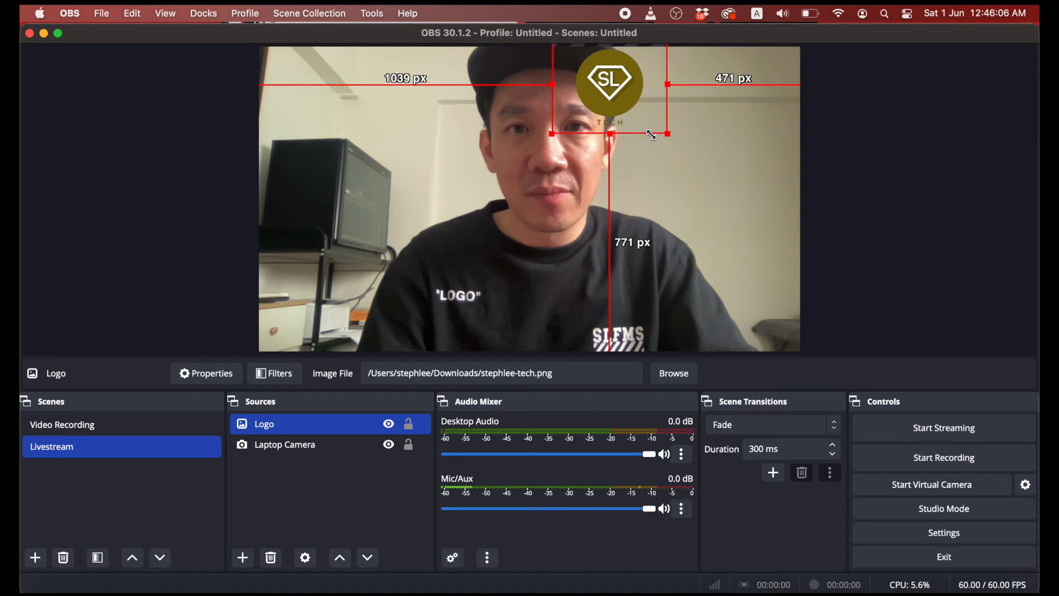
drag(614, 102, 751, 109)
click(775, 224)
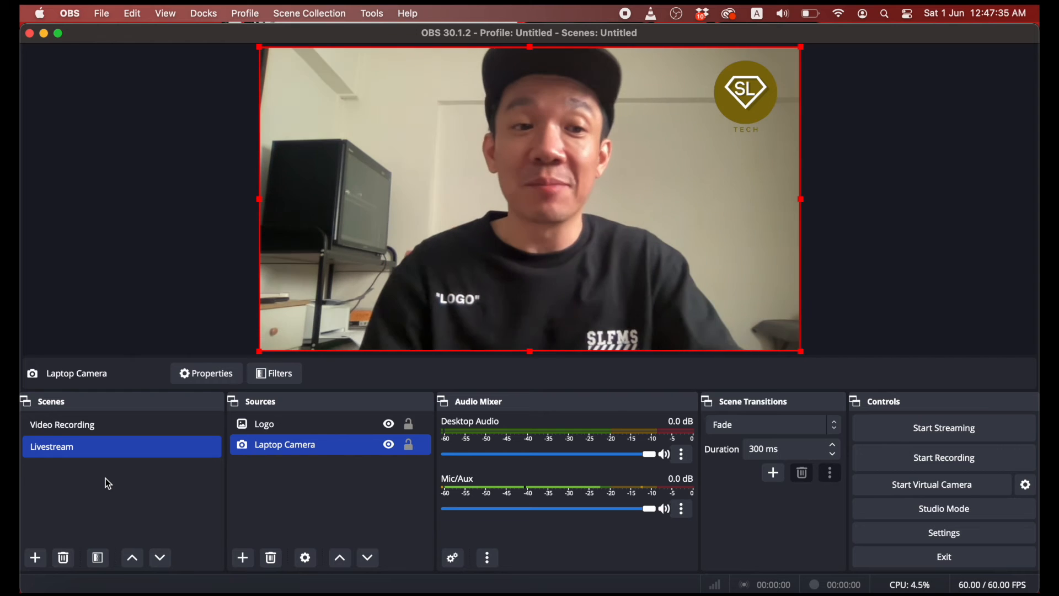
Step: Duplicate the Livestream scene and name the copy Livestream (lower thirds)
right_click(119, 449)
click(205, 162)
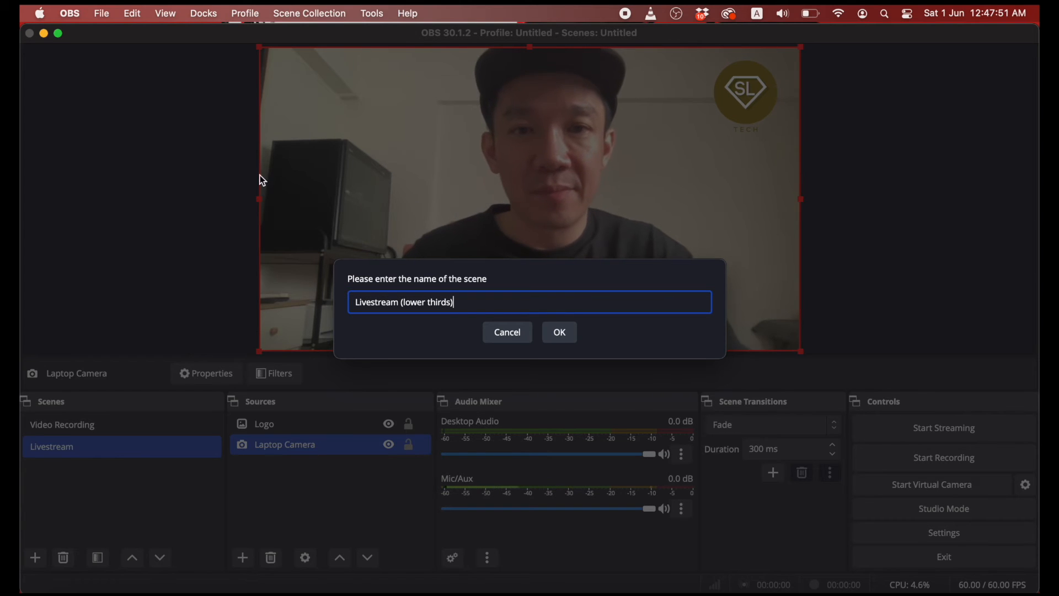
click(560, 333)
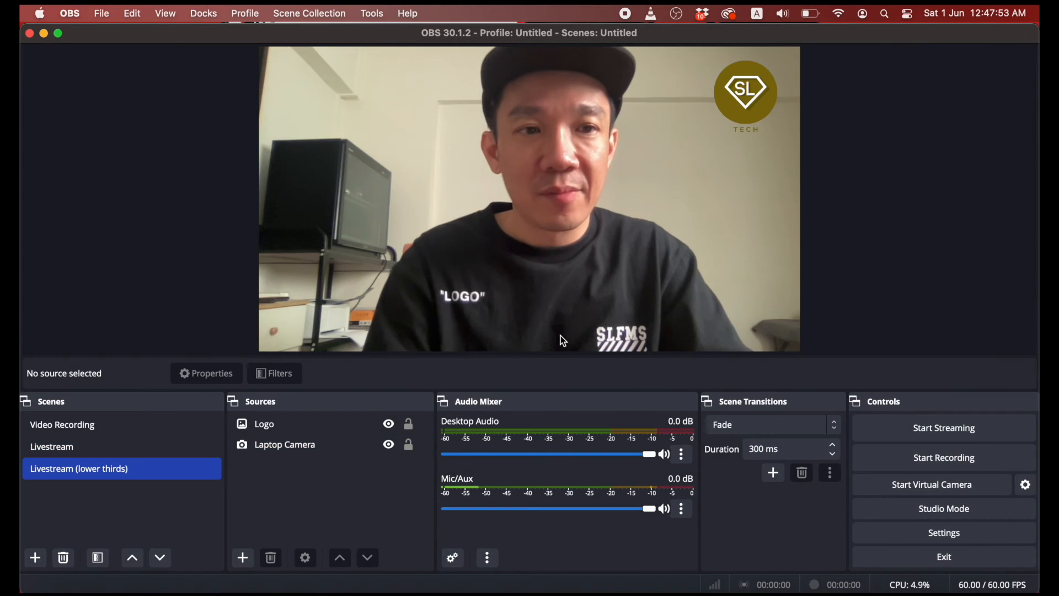
Step: Switch back and forth between the Livestream and Livestream (lower thirds) scenes to compare them, ending on the lower thirds scene
click(148, 449)
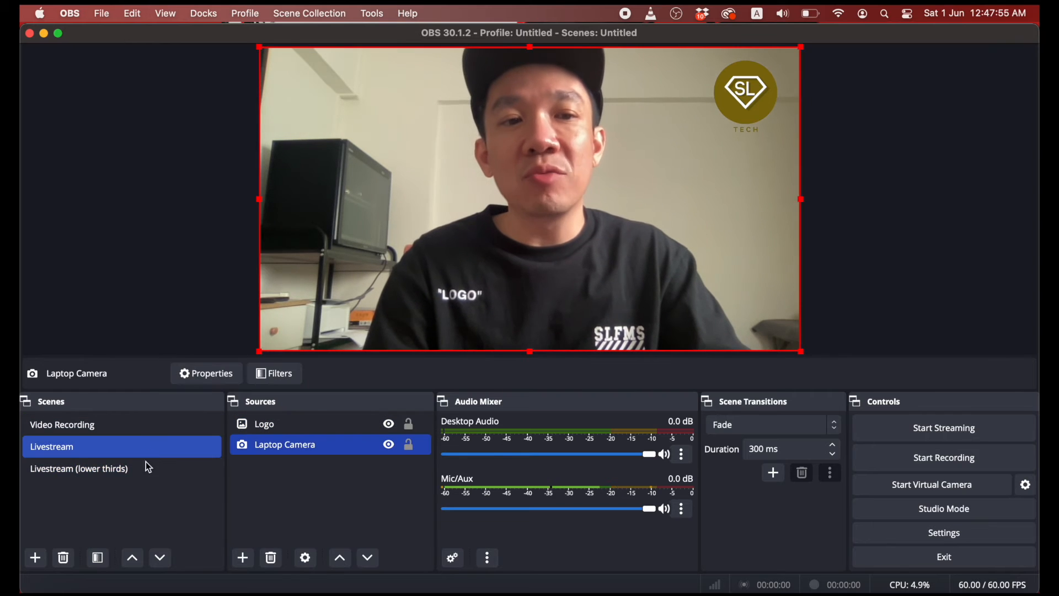
click(144, 469)
click(145, 455)
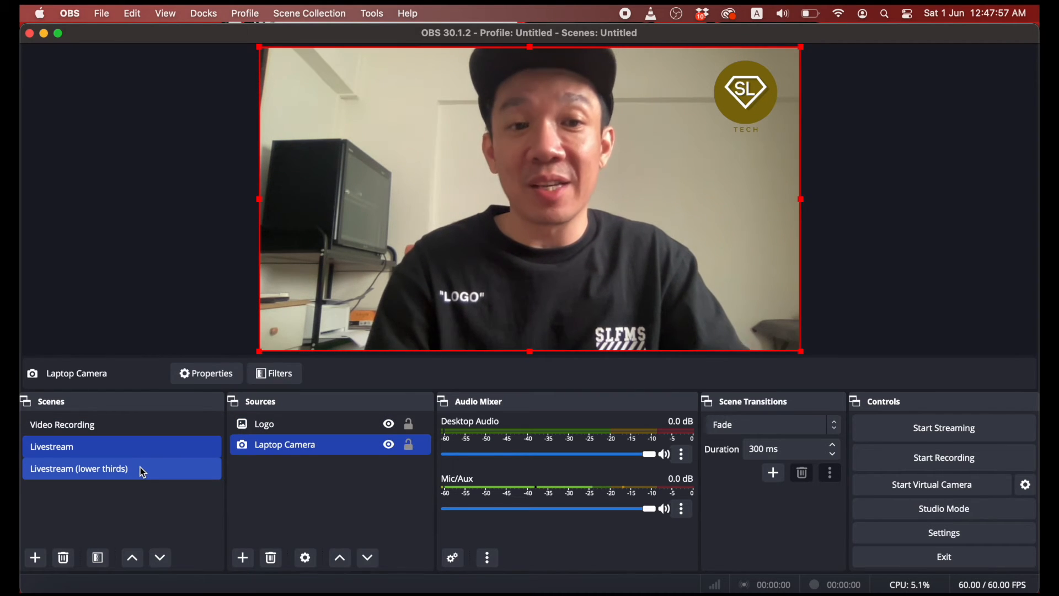
click(141, 468)
click(145, 454)
click(138, 468)
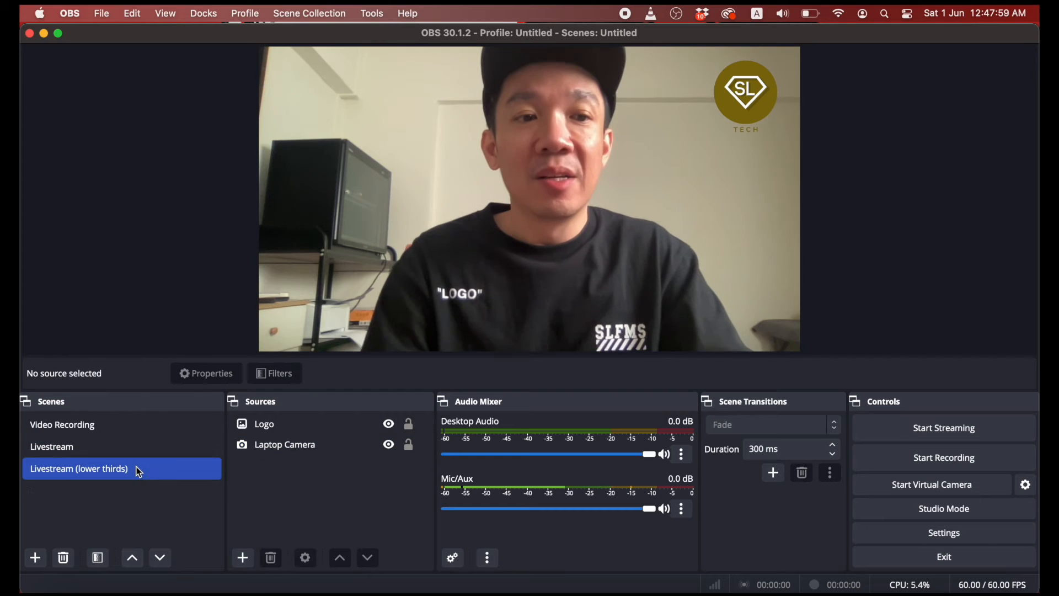
Step: Add a new image source named Lower Thirds to the Livestream (lower thirds) scene, using lower thirds.png from the Downloads folder
click(244, 558)
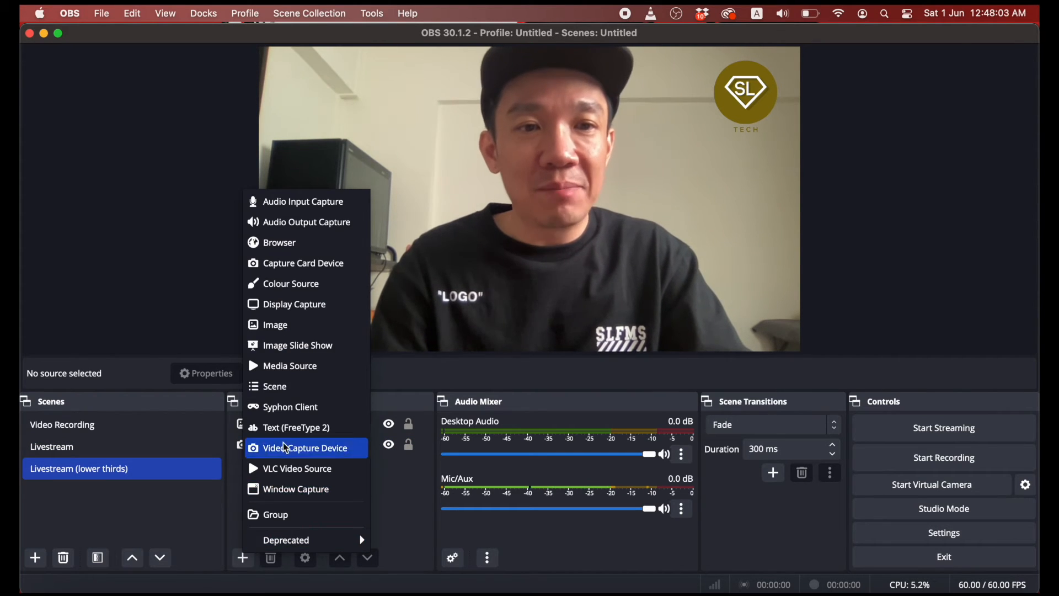
click(314, 334)
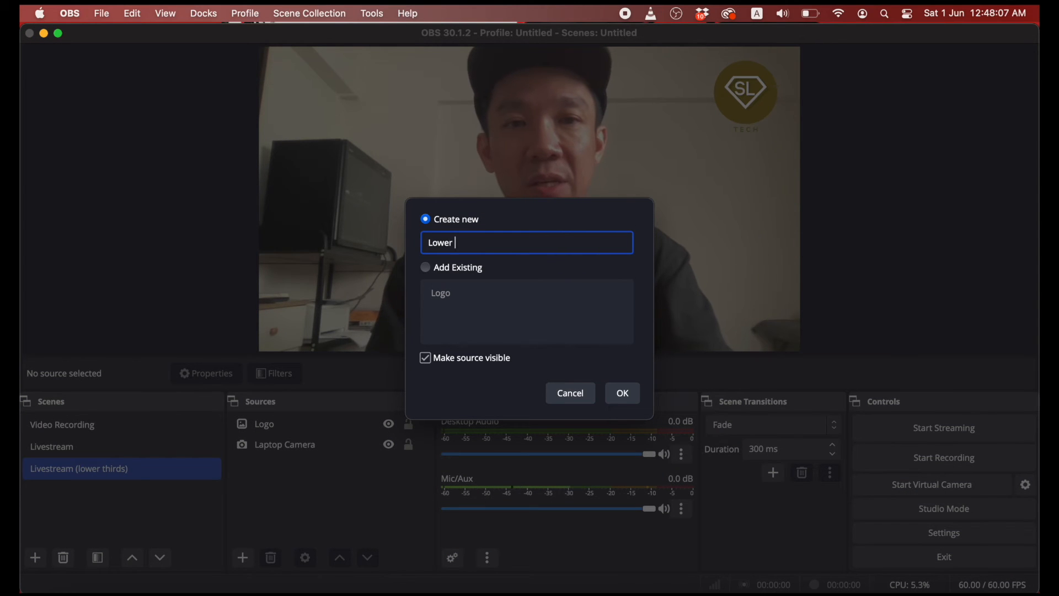
click(624, 394)
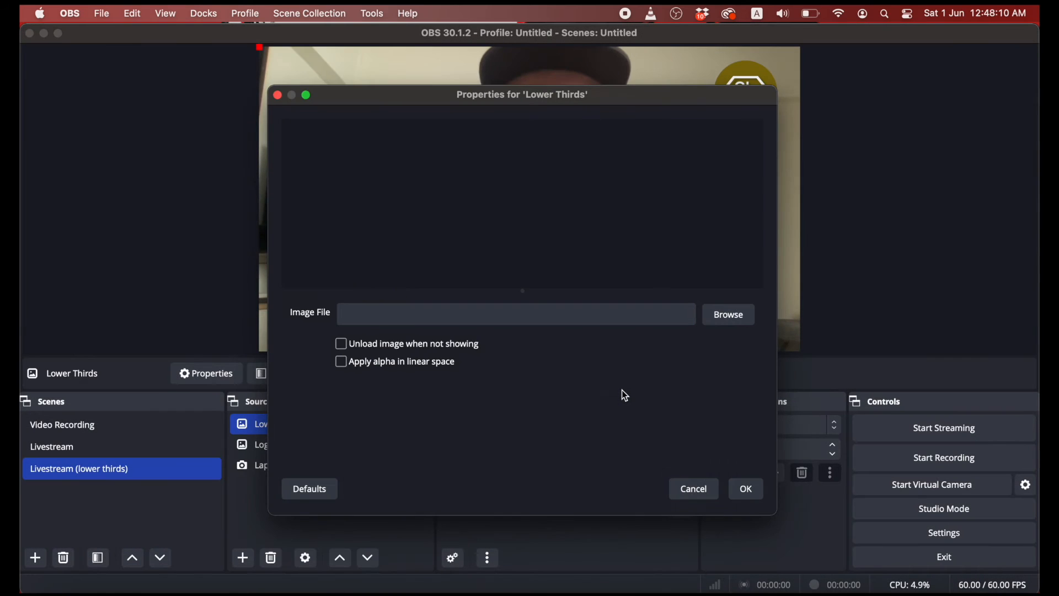
click(728, 315)
click(487, 165)
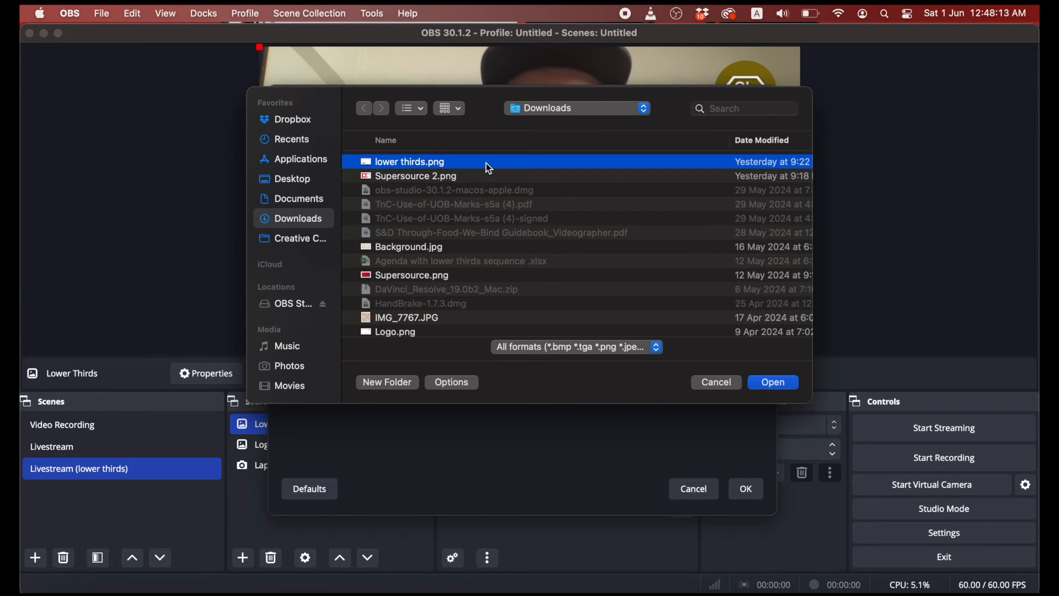
click(777, 384)
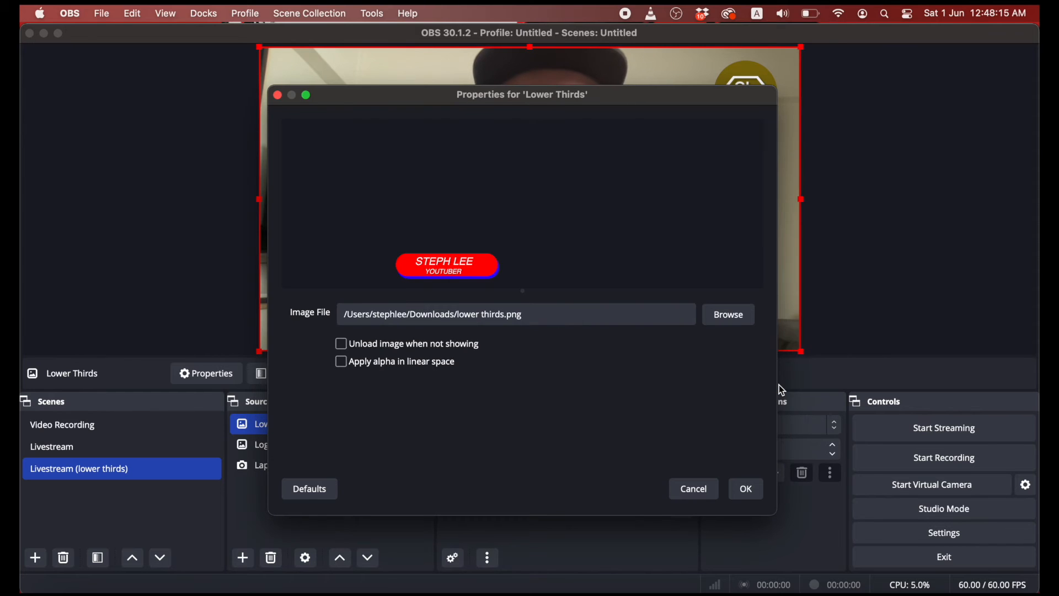
click(750, 491)
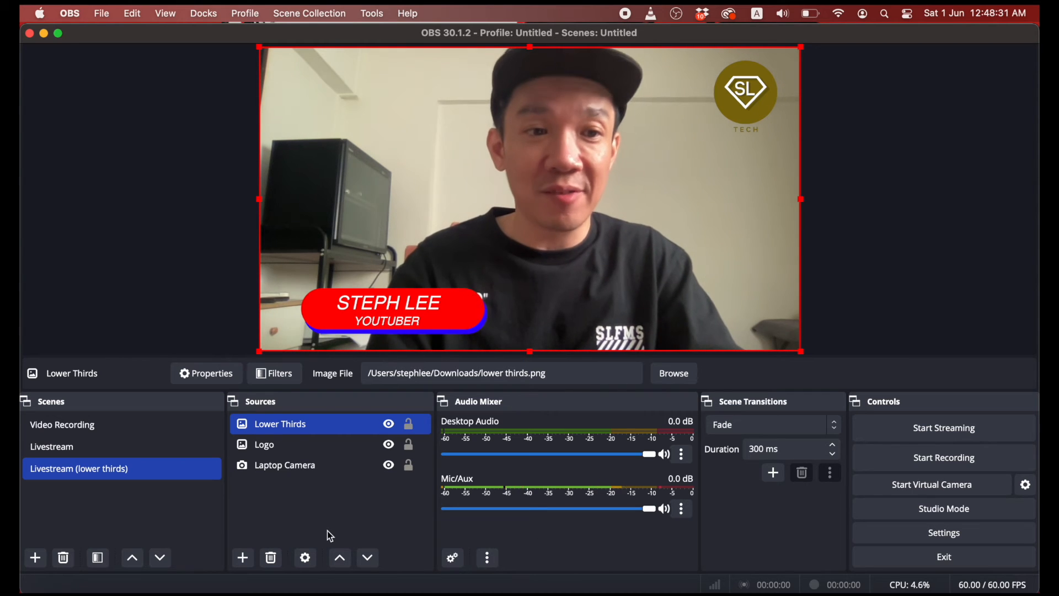
Step: Create a scene named Supersource and add an image source named SuperSourceBG to it, using Supersource 2.png from the Downloads folder
click(37, 558)
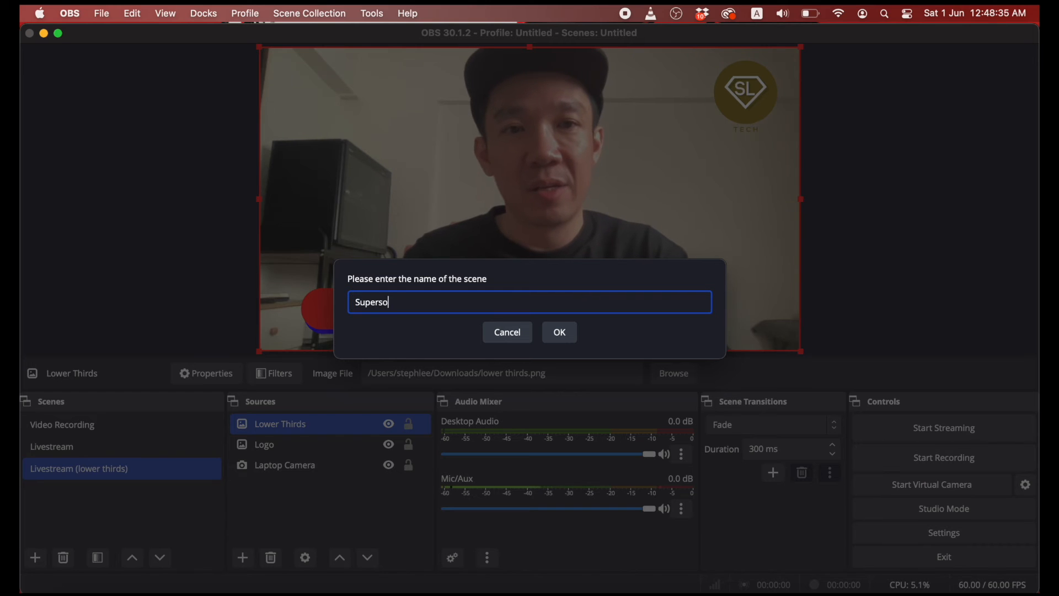
key(Return)
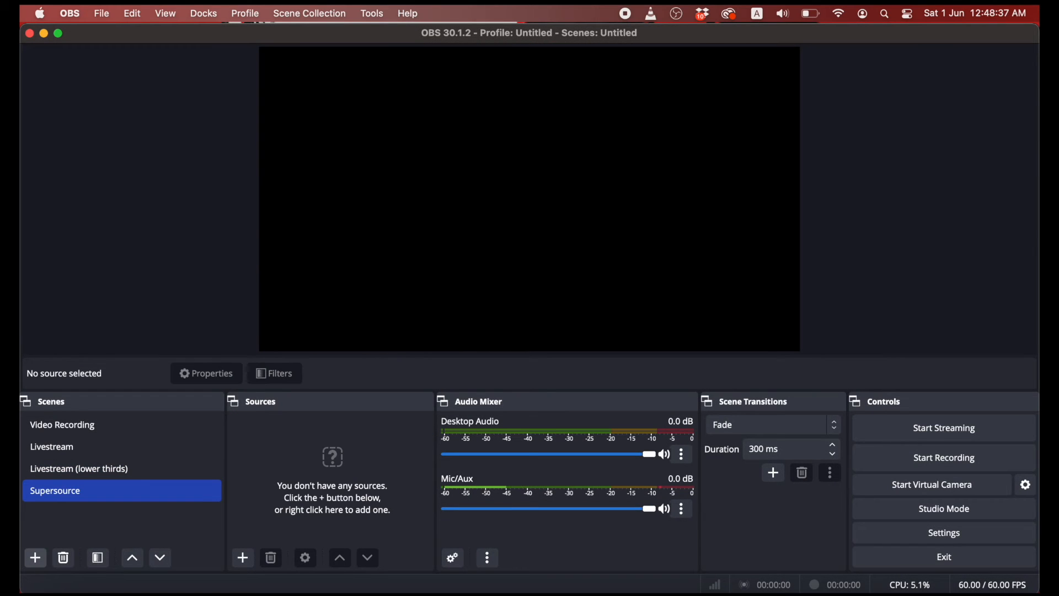
click(242, 561)
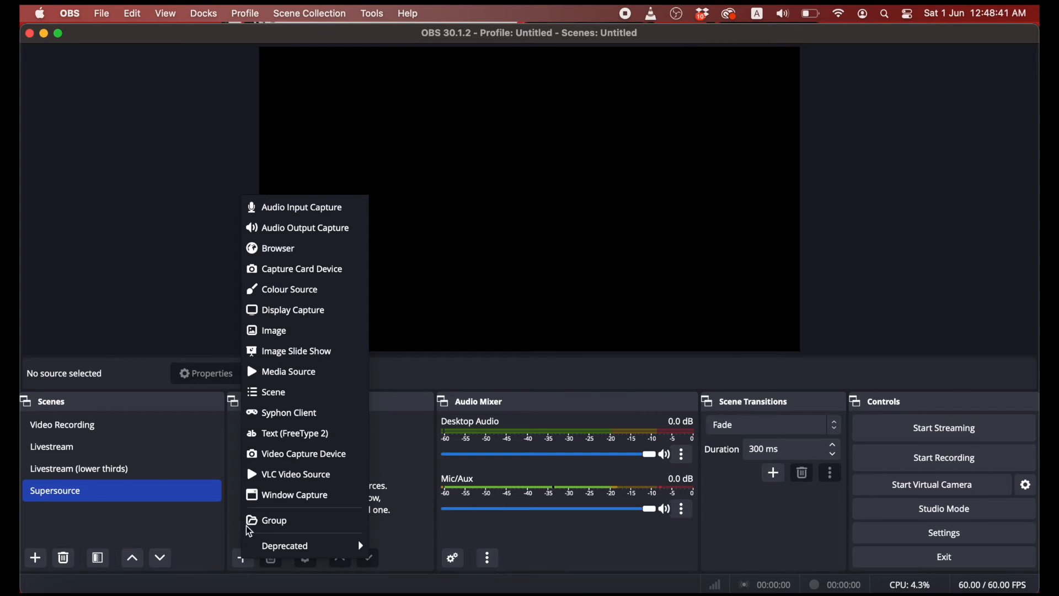
click(293, 331)
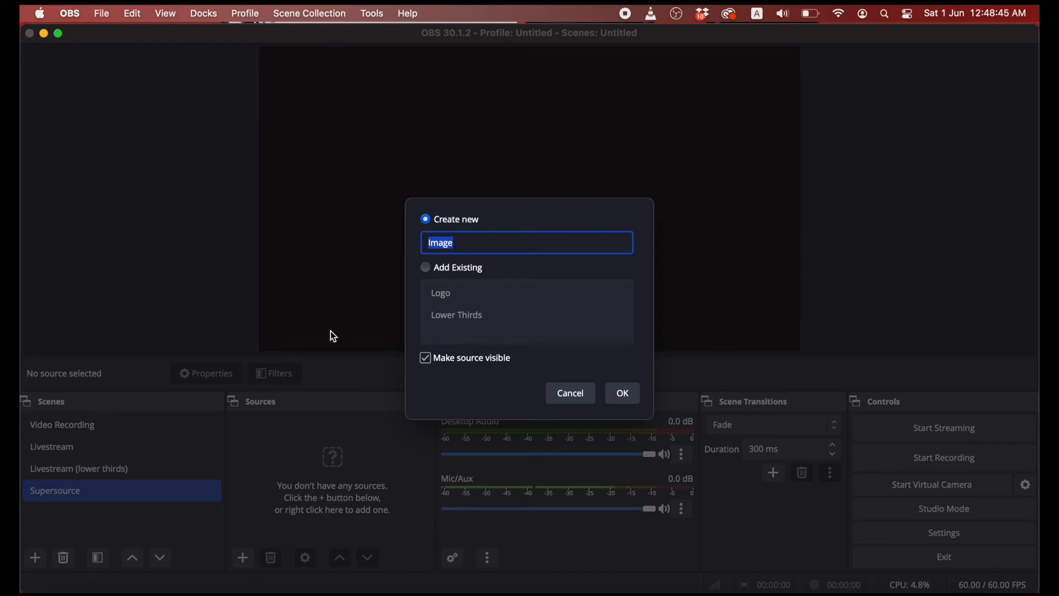
text(SuperSourceBG)
key(Return)
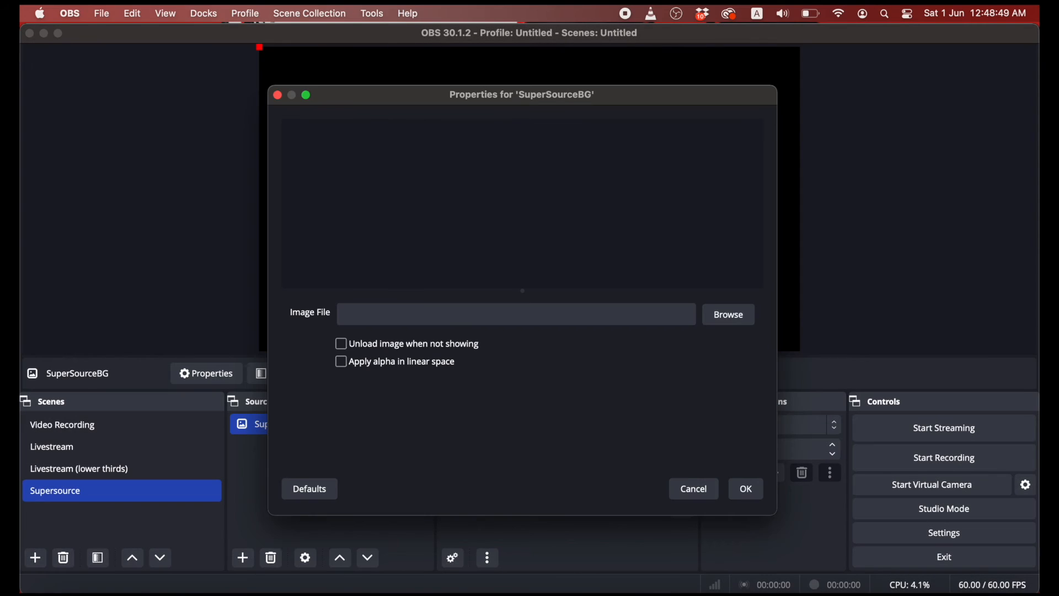
click(730, 317)
click(508, 183)
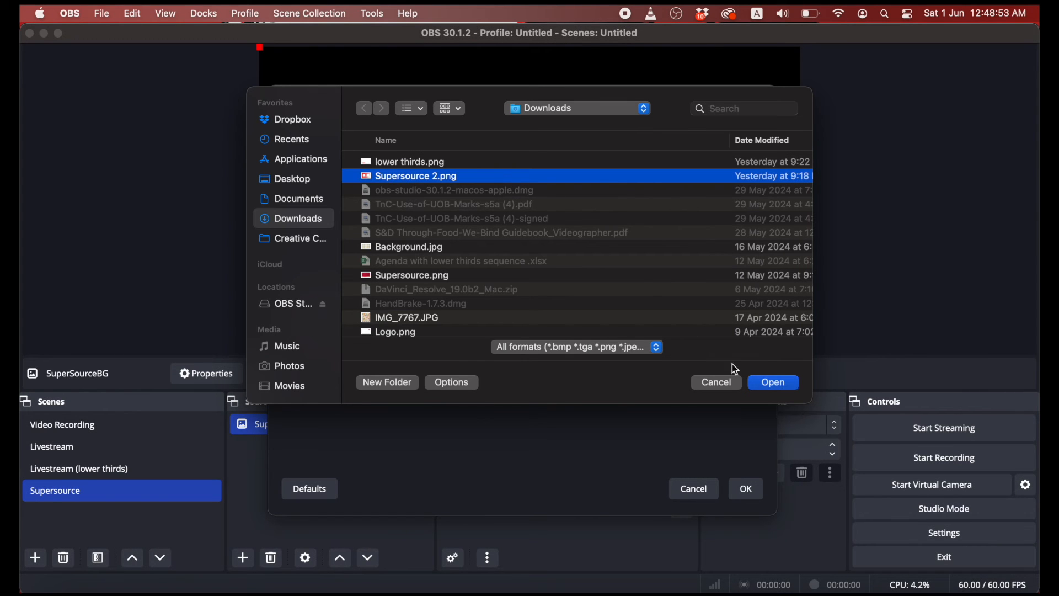
click(771, 386)
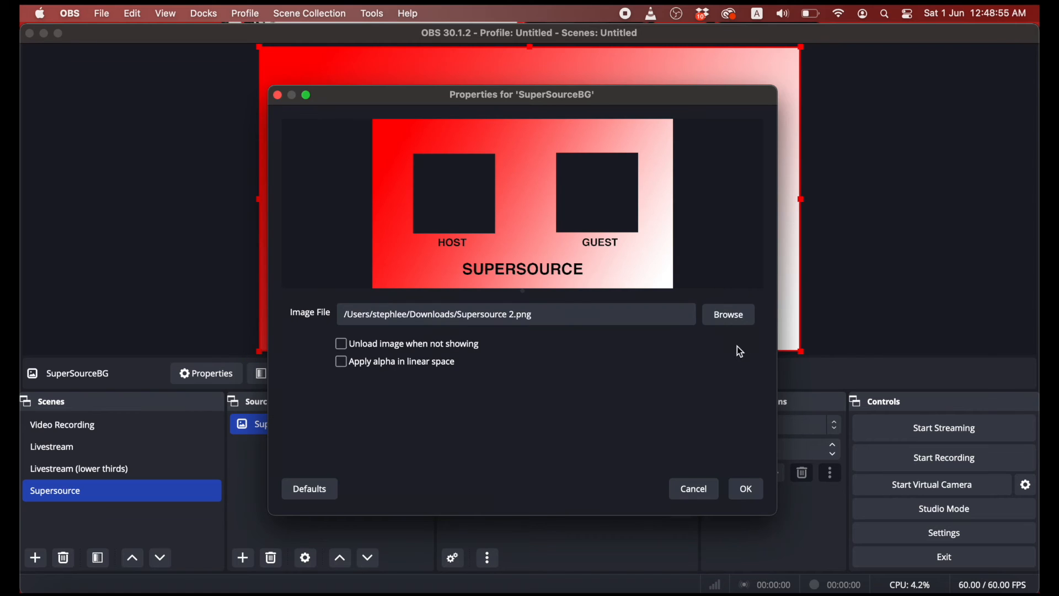
click(750, 491)
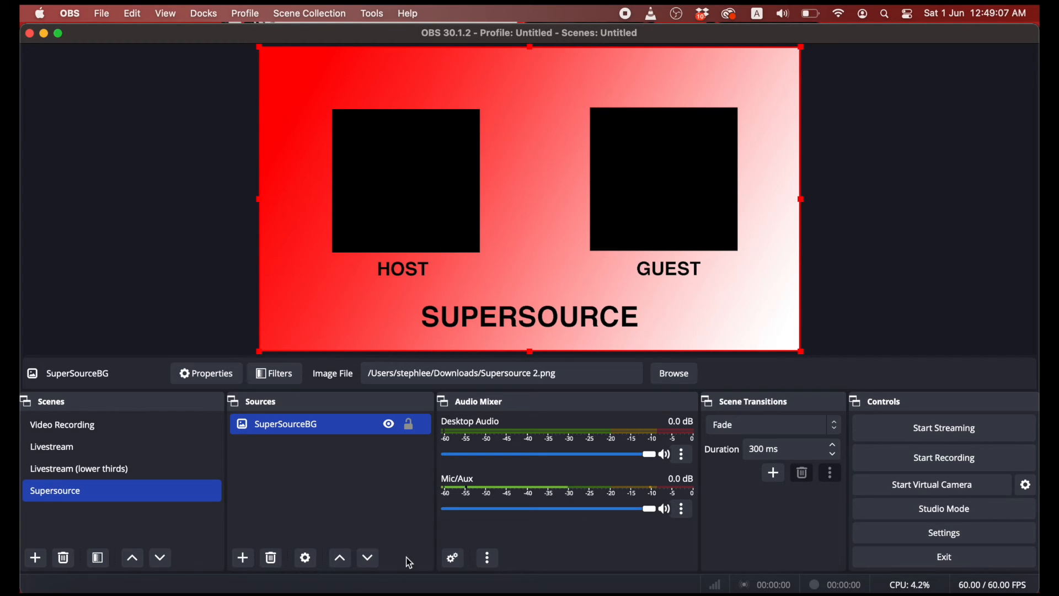
Step: Add the existing Laptop Camera video capture source to the Supersource scene
click(245, 559)
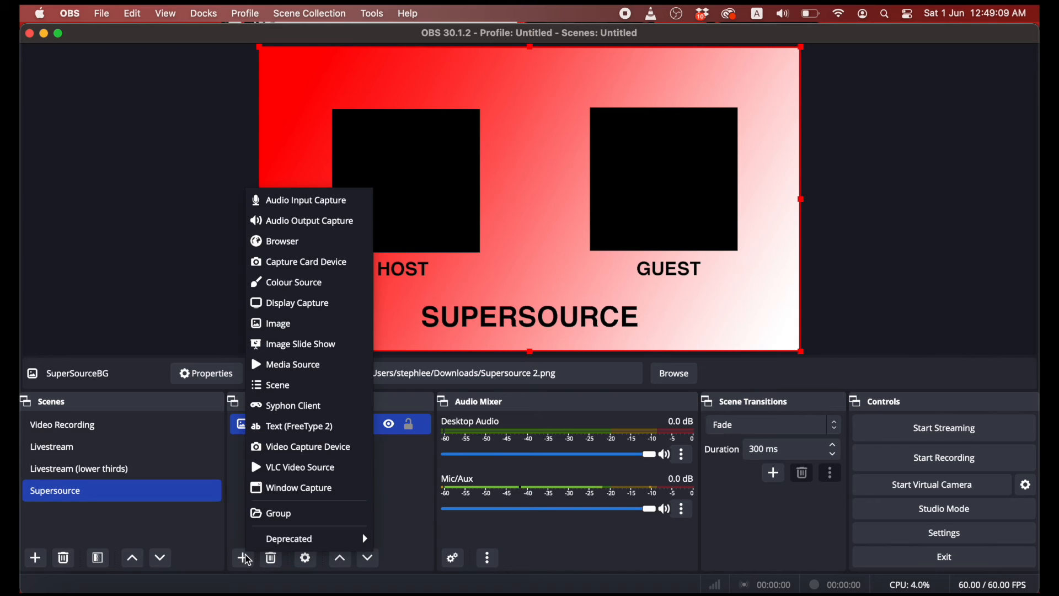
click(327, 449)
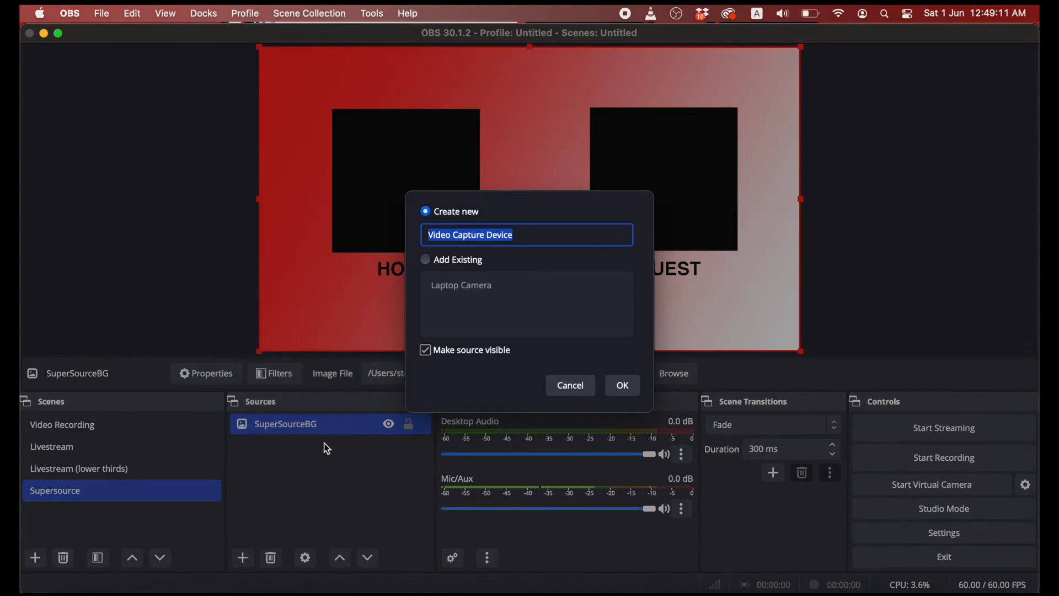
click(426, 270)
click(454, 294)
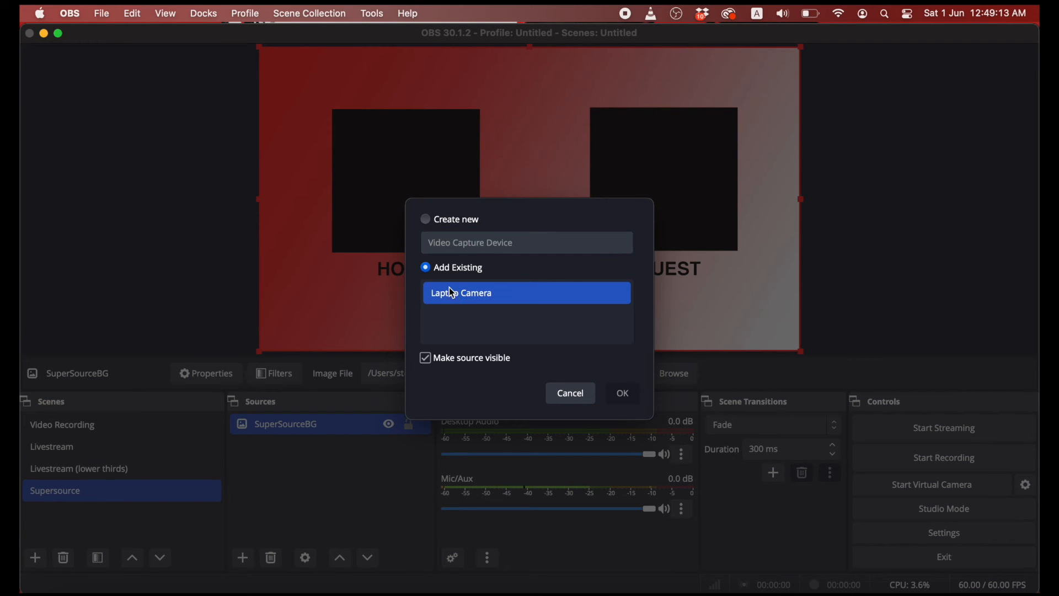
click(624, 395)
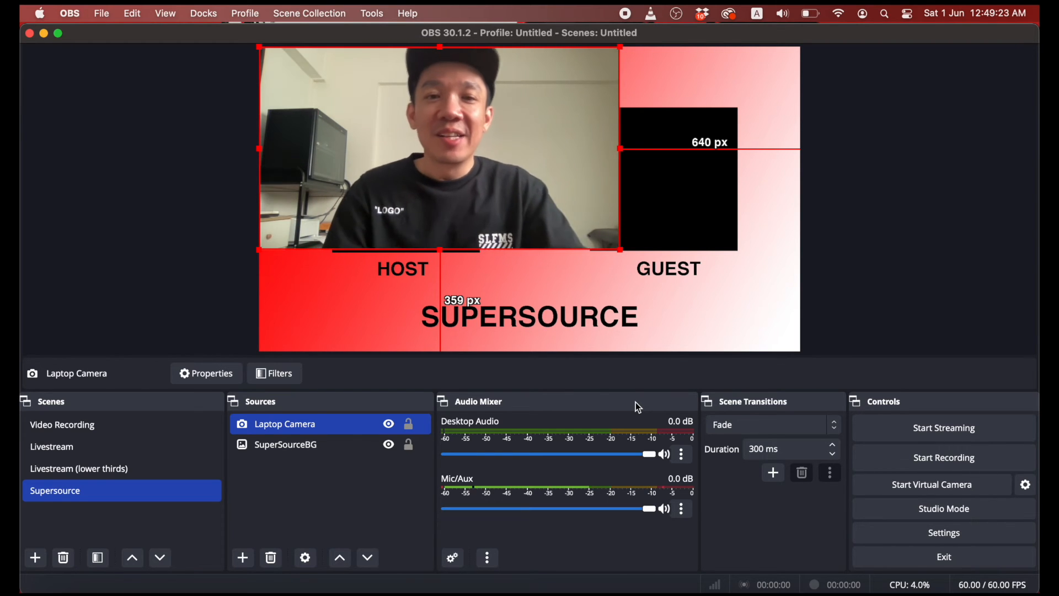
Step: Scale, position and crop the Laptop Camera to the HOST frame, about 251 px from the canvas's left edge, and order it beneath SuperSourceBG
drag(621, 251, 530, 196)
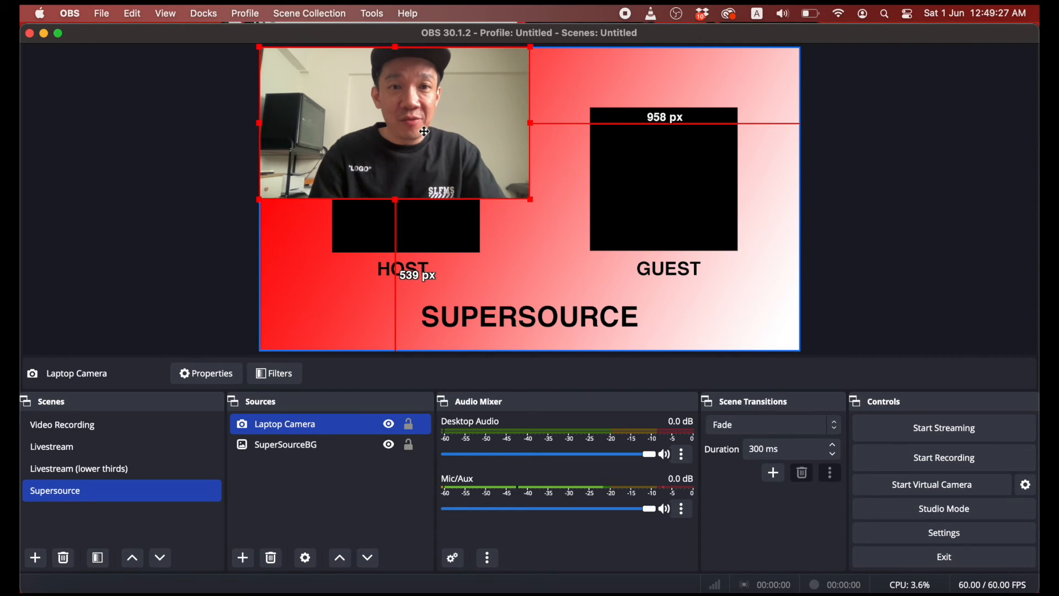
drag(424, 132, 436, 188)
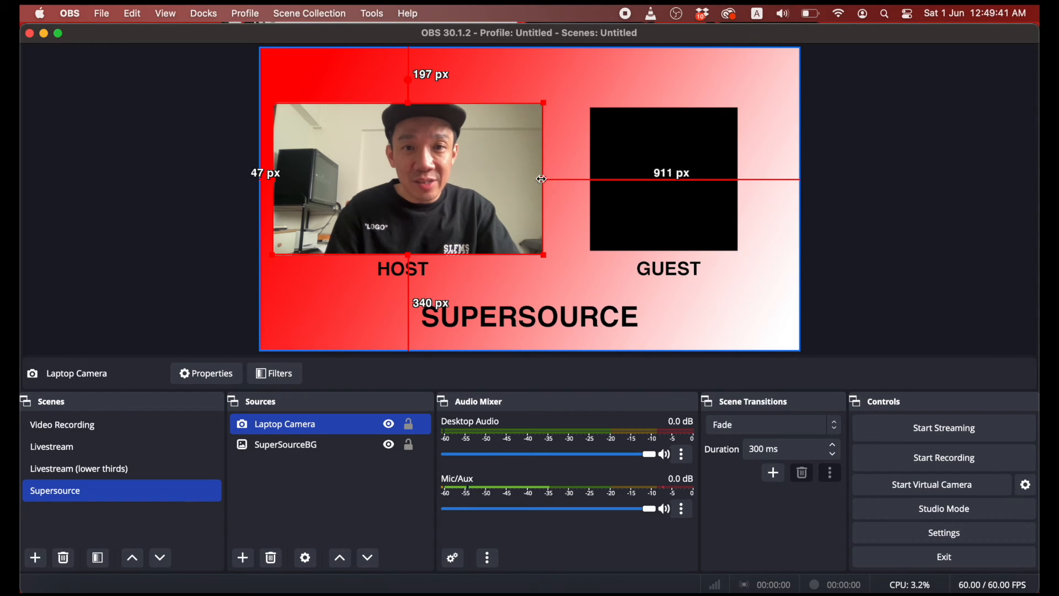
drag(543, 171, 483, 179)
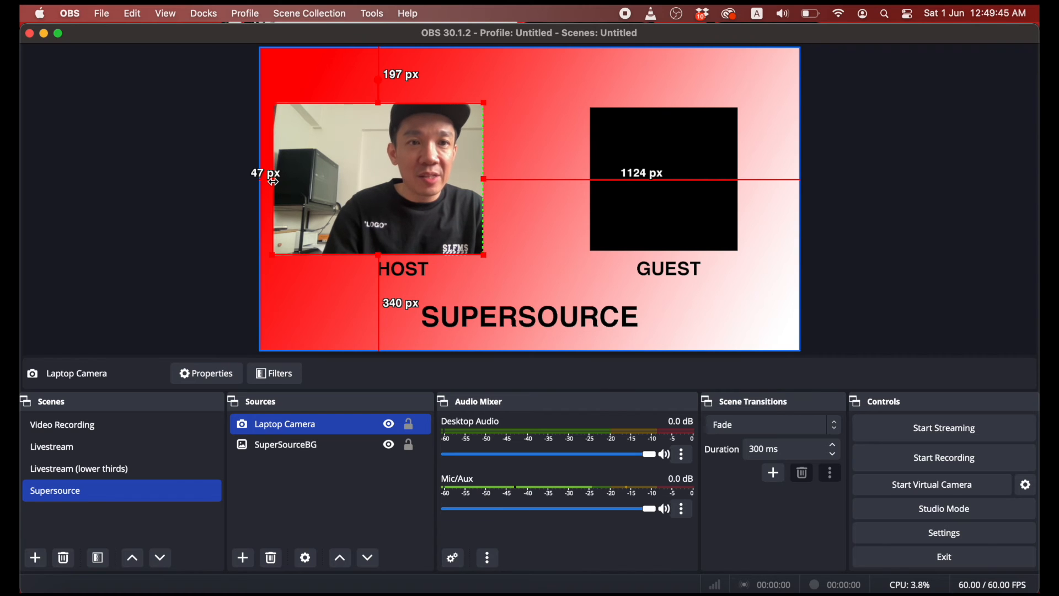
drag(274, 181, 330, 188)
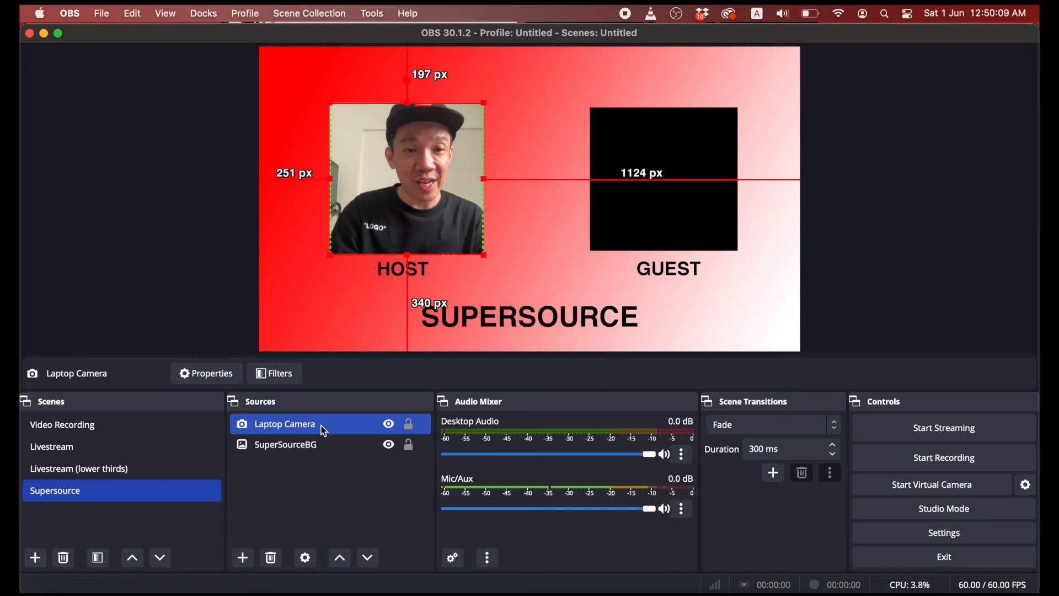
mouse_move(321, 425)
mouse_down()
mouse_move(316, 439)
mouse_move(320, 423)
mouse_up()
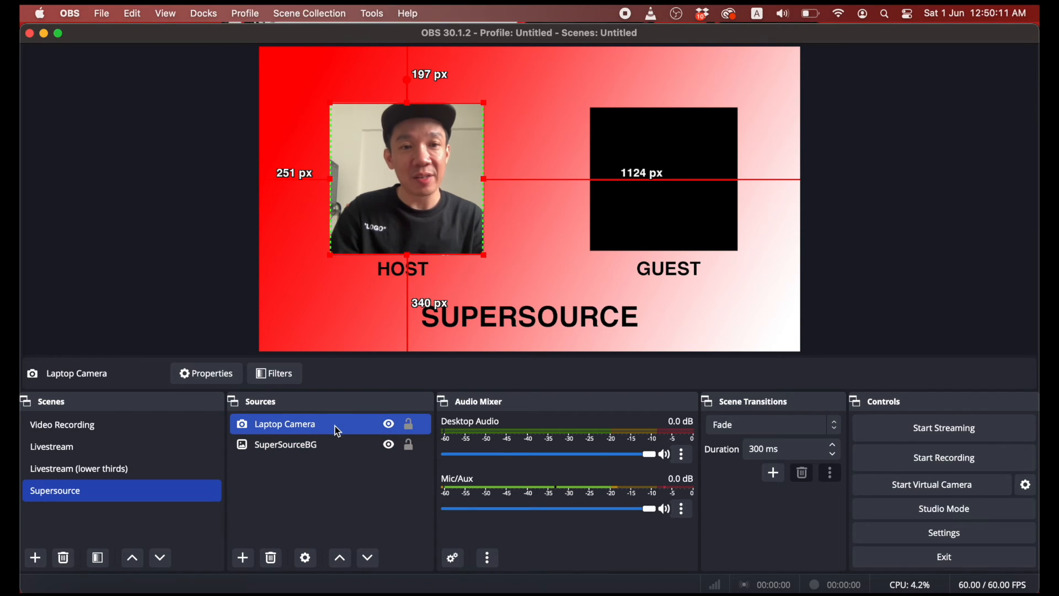
click(368, 559)
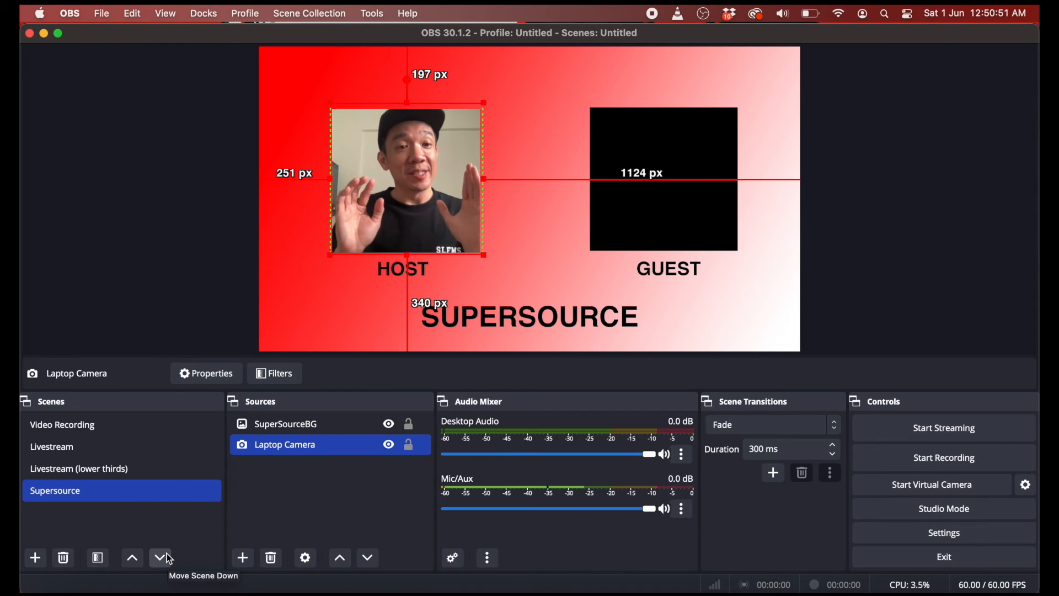
Step: Switch to the Livestream scene and enable Studio Mode for separate preview and program views
click(138, 448)
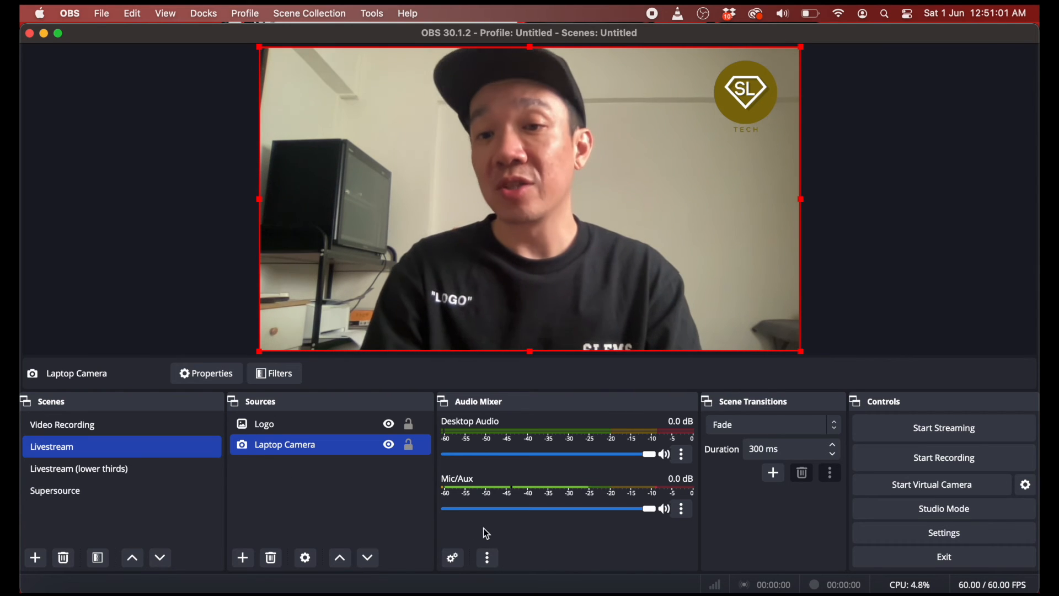
click(956, 520)
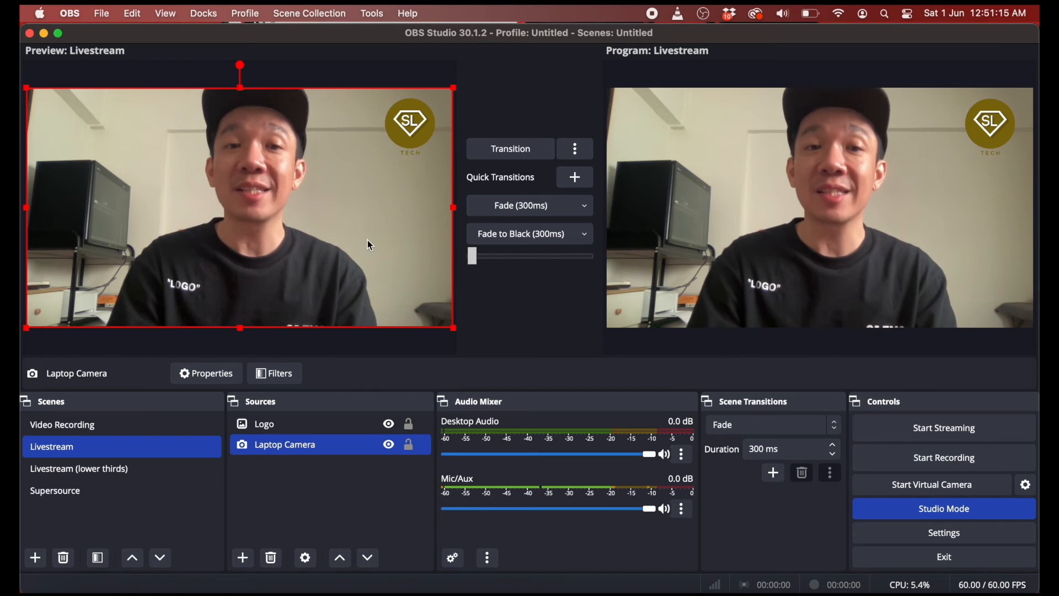
mouse_move(289, 226)
mouse_down()
mouse_move(193, 203)
mouse_move(397, 241)
mouse_move(288, 228)
mouse_move(345, 242)
mouse_move(330, 244)
mouse_move(291, 225)
mouse_up()
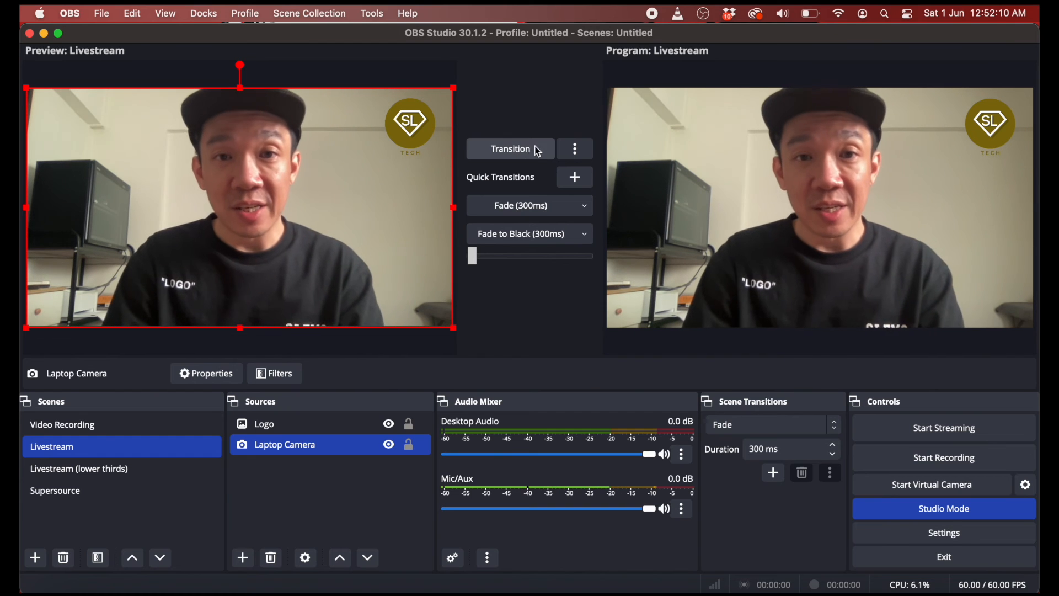
Step: Examine the transition types and duration setting available for the Fade quick transition, leaving them as they are
click(584, 208)
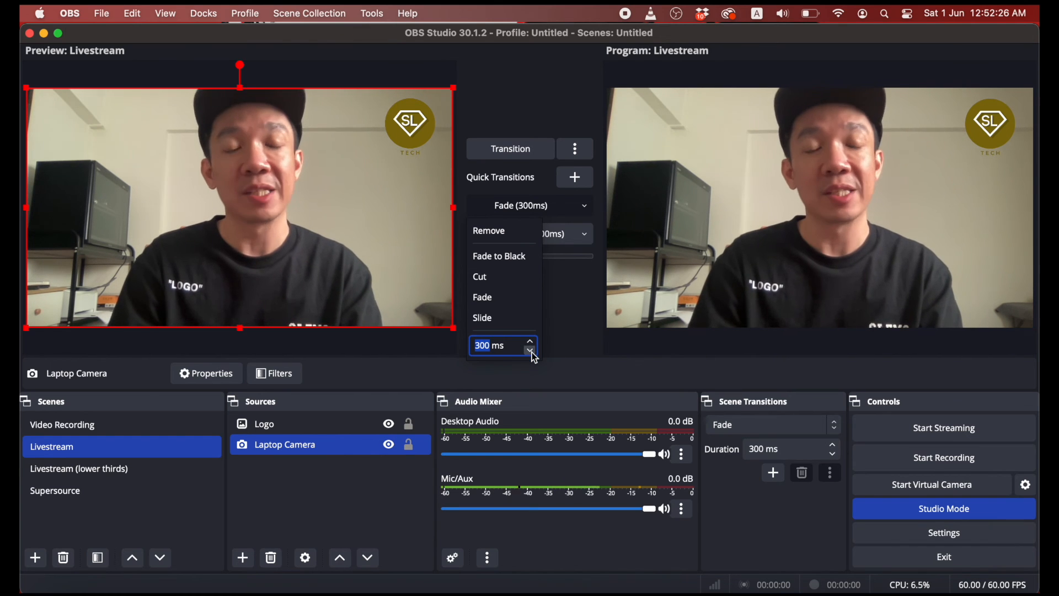
click(556, 317)
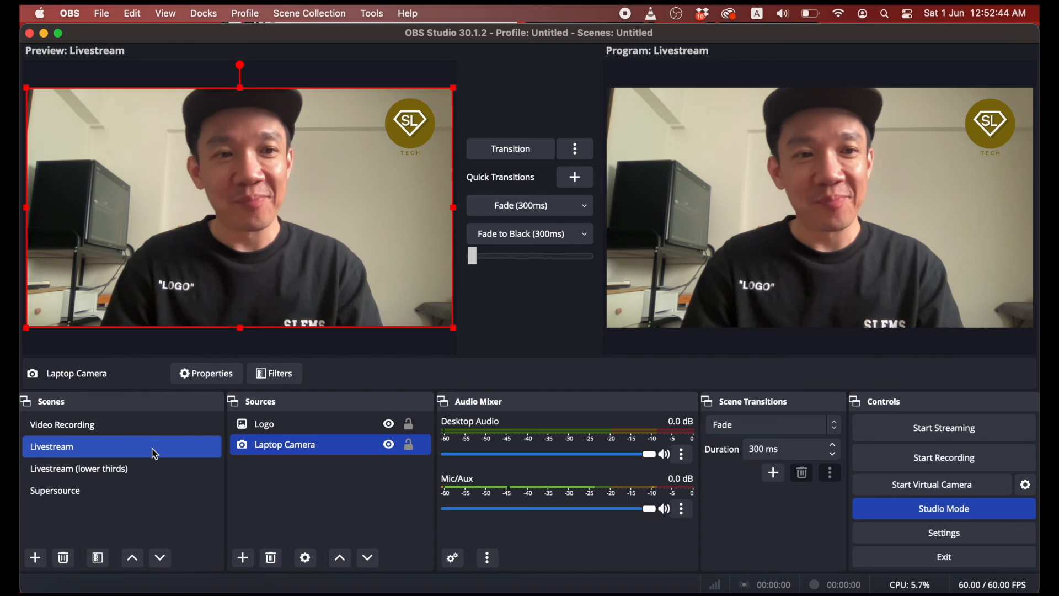
Step: Load the Livestream (lower thirds) scene into the preview, transition it to program, and transition back to Livestream
click(130, 468)
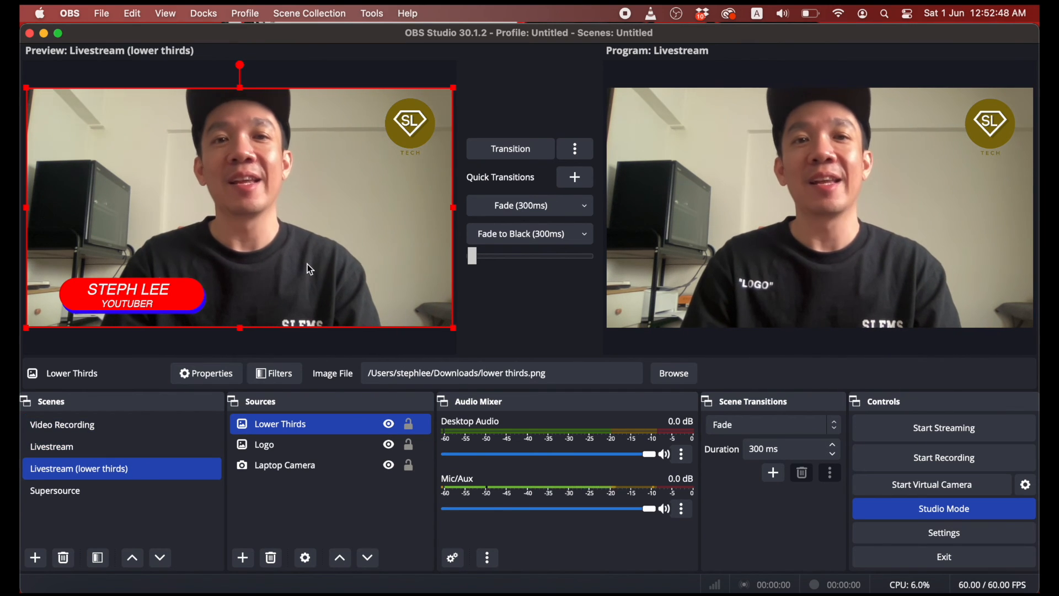
click(508, 161)
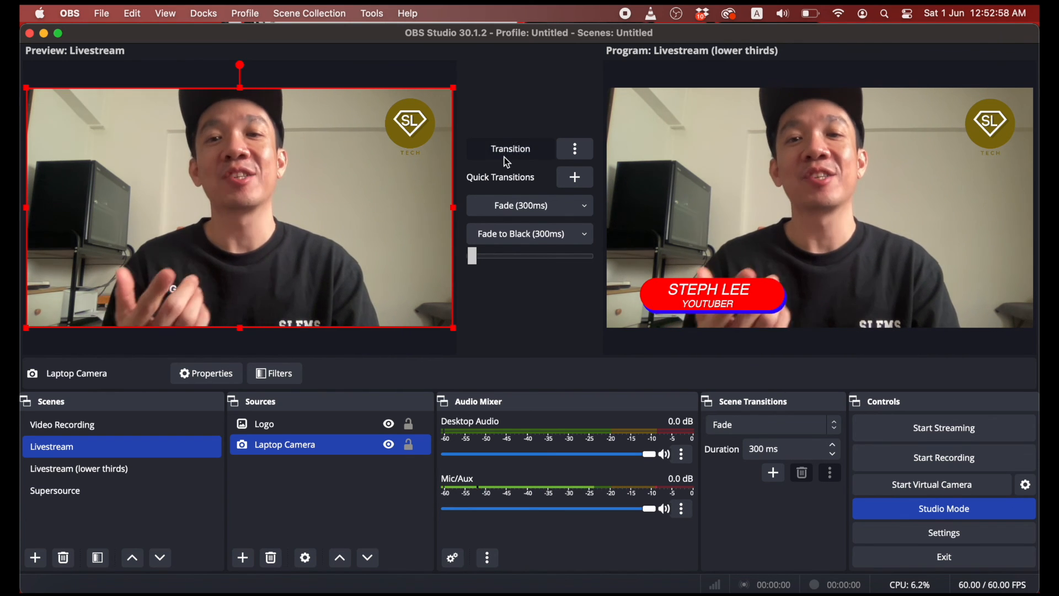
click(508, 161)
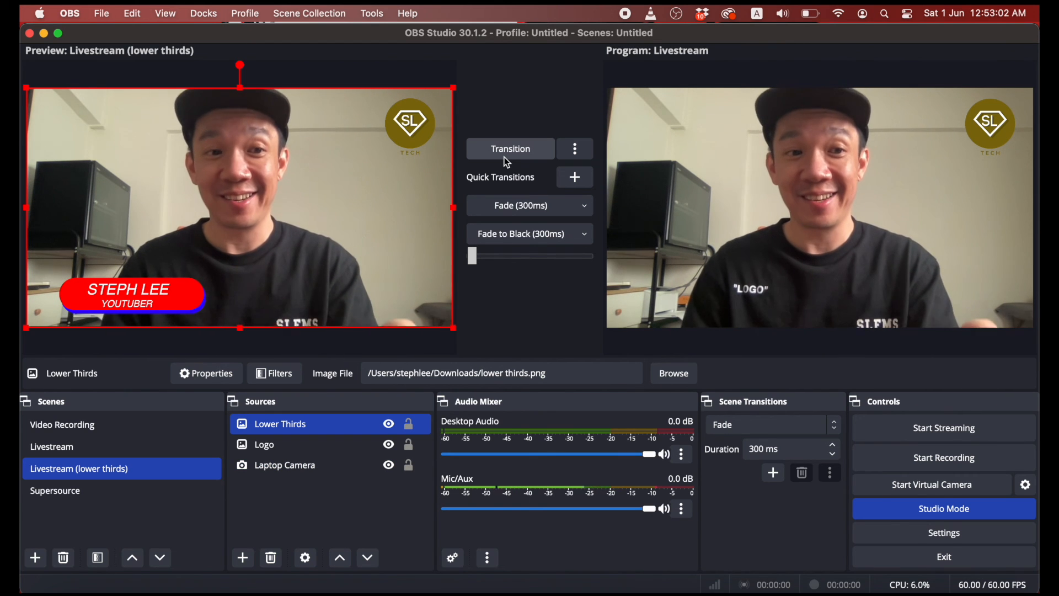
click(165, 453)
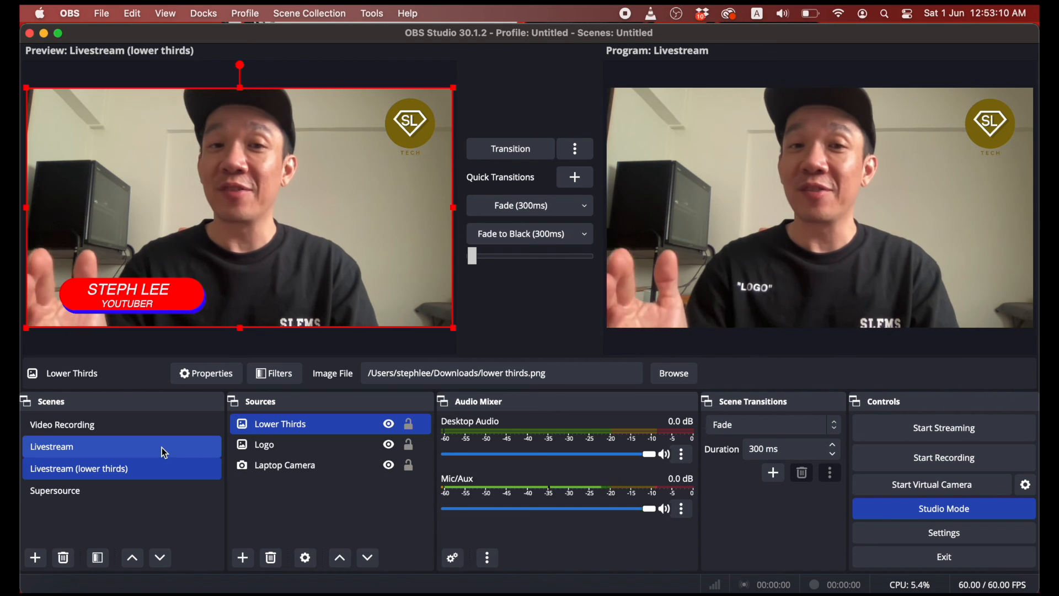
Step: Load the Supersource scene into the preview, transition it to program, and transition back to Livestream
click(138, 499)
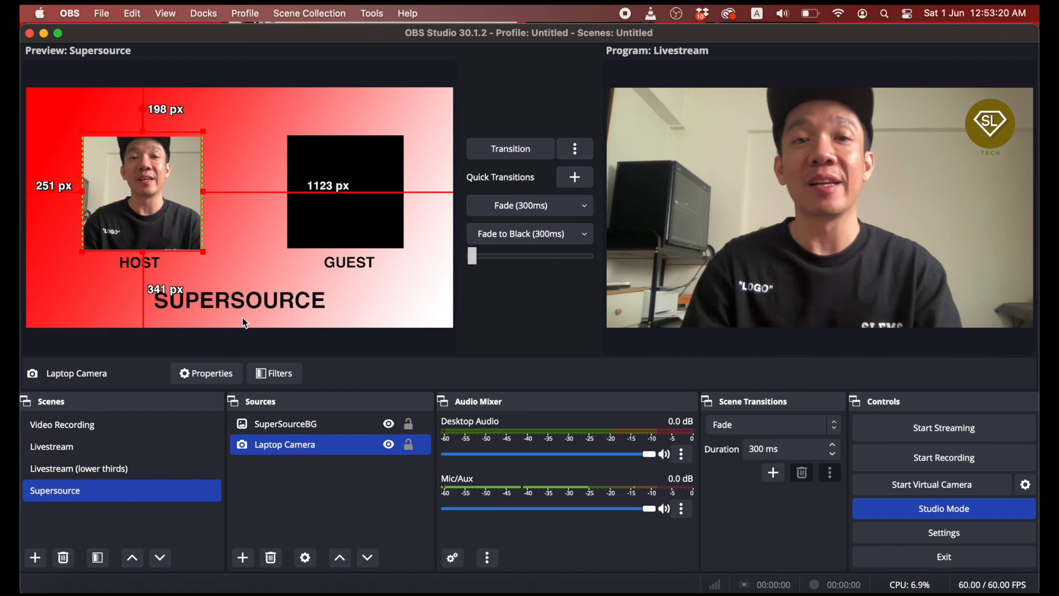
click(540, 154)
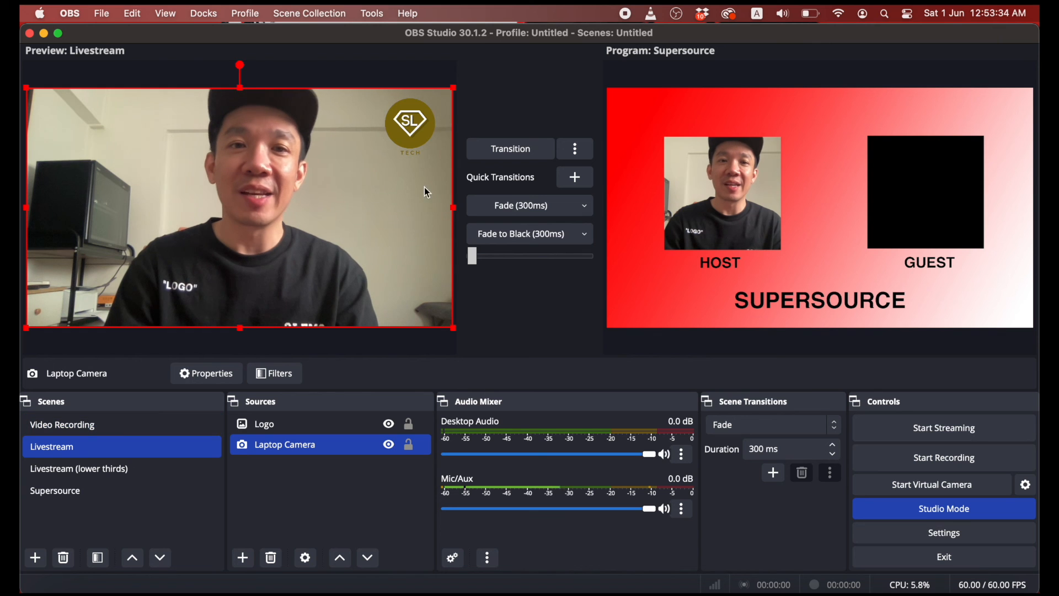
click(498, 156)
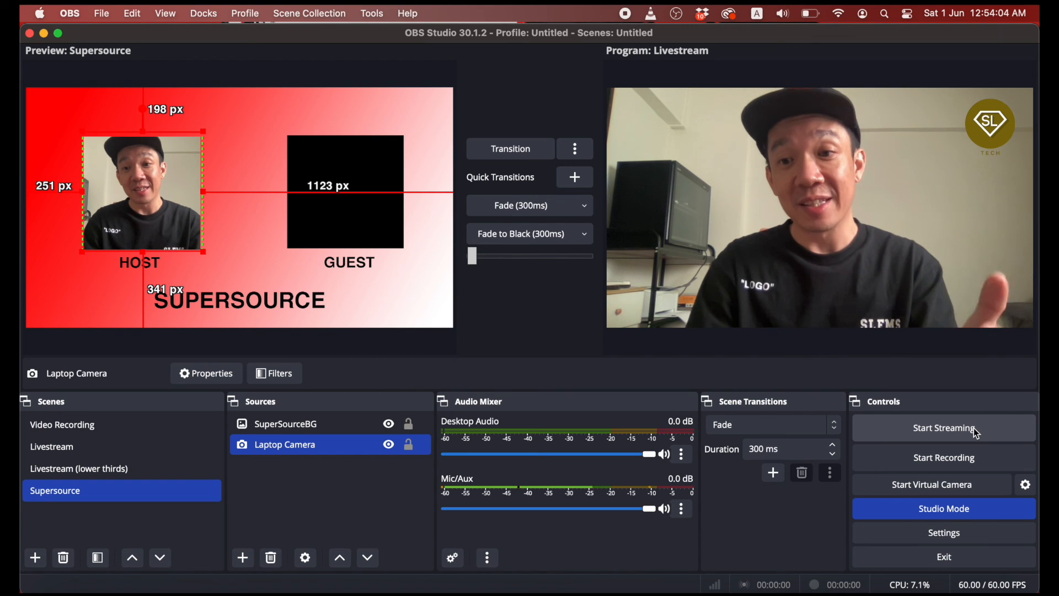
Step: Review the available streaming services in the Stream settings, keep YouTube - RTMPS selected, and close the settings without saving
click(961, 530)
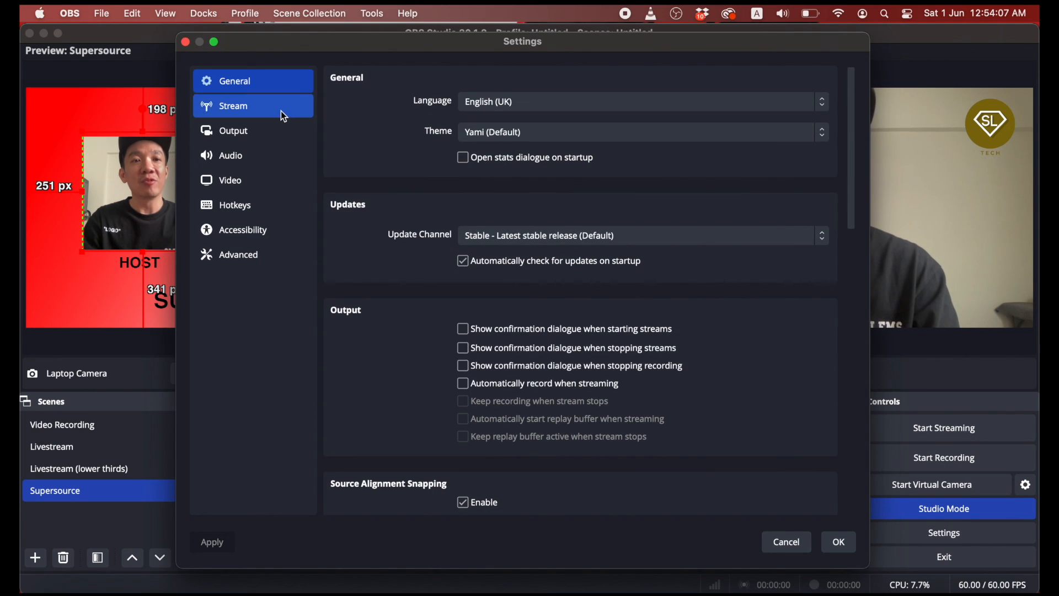
click(281, 111)
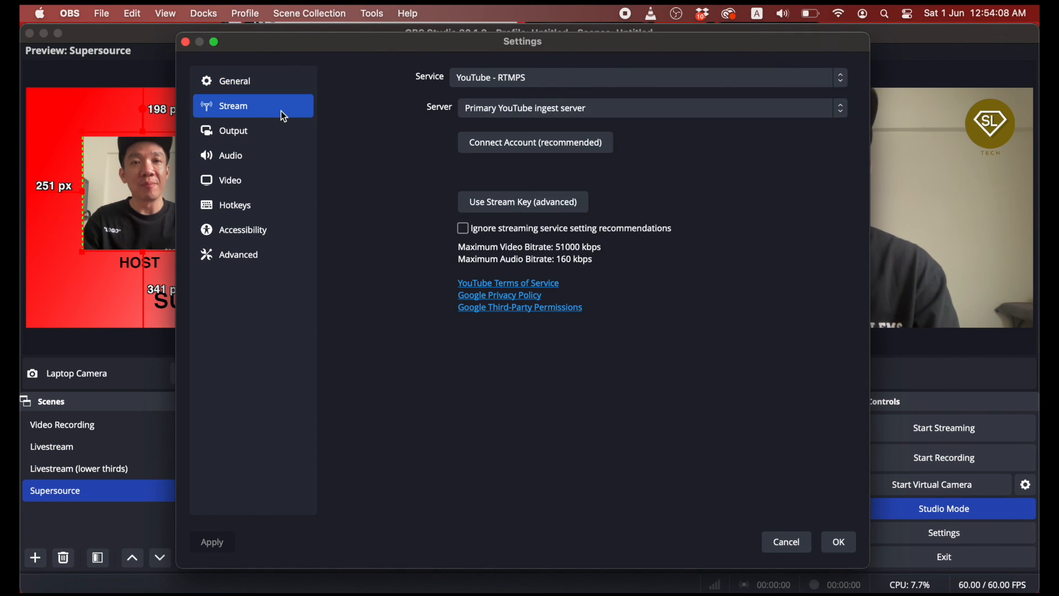
click(657, 82)
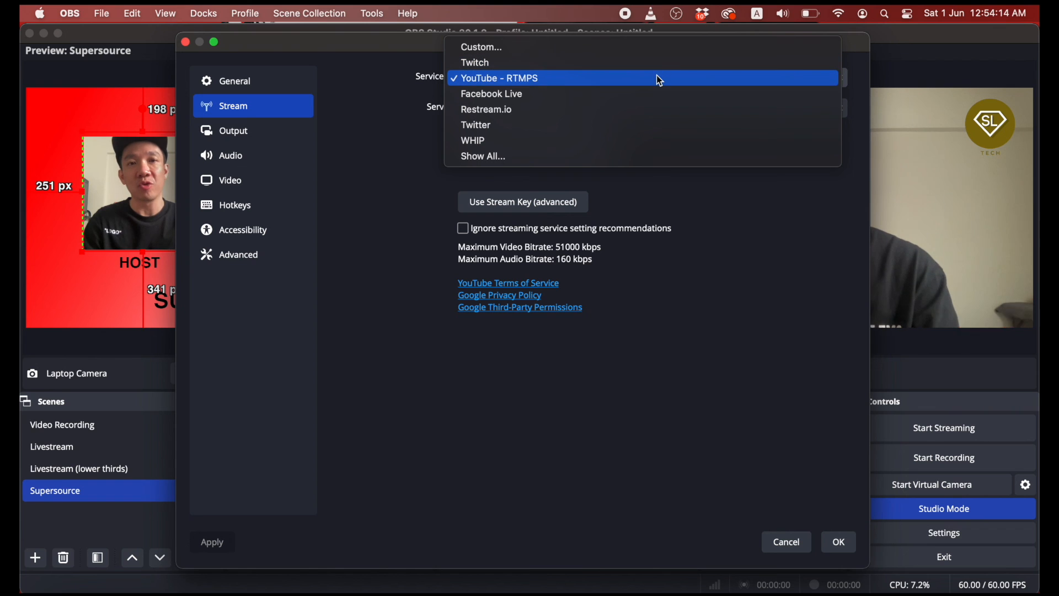
click(659, 84)
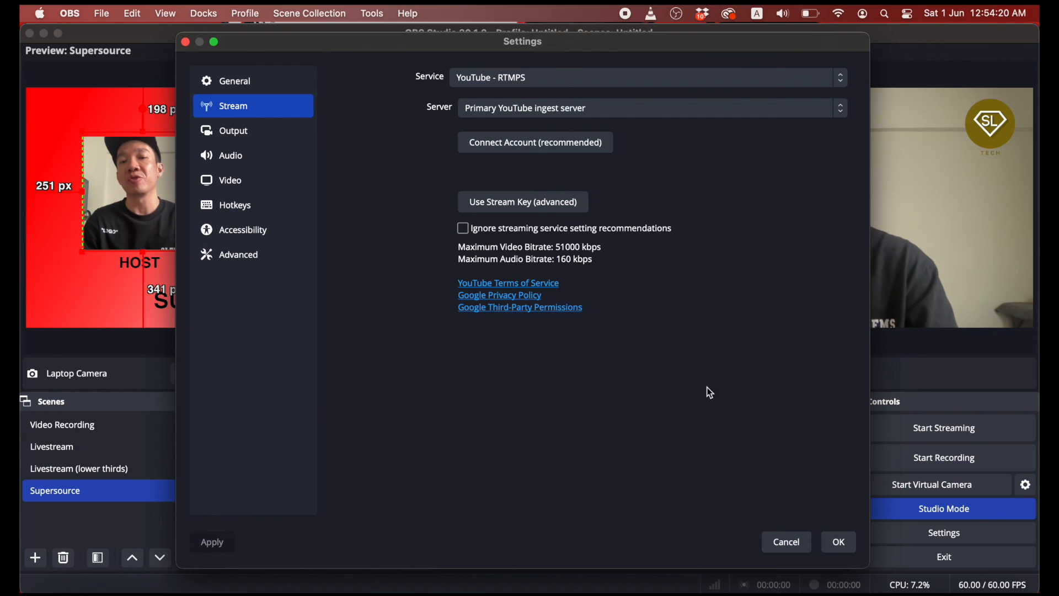
click(790, 546)
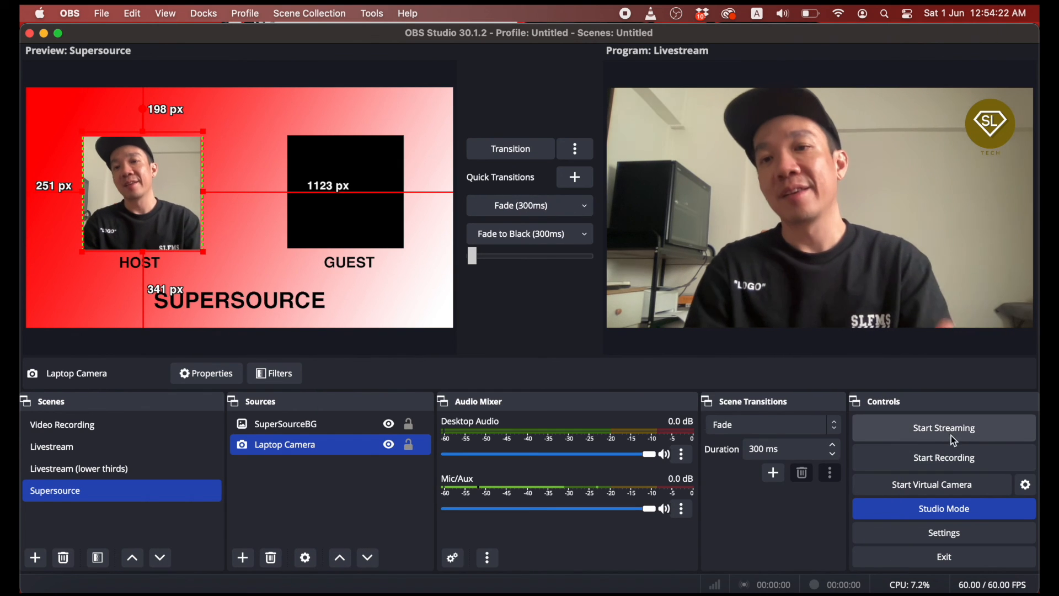